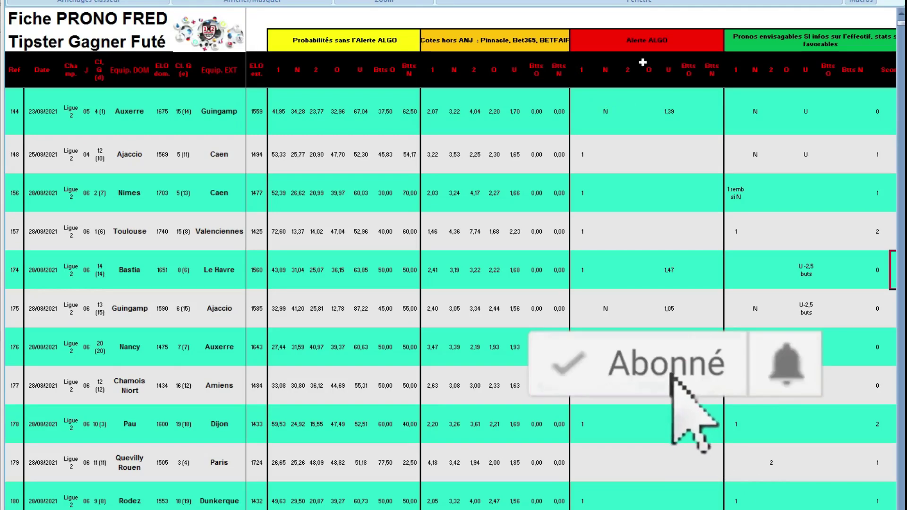
Step: Review the observations recorded for the Auxerre–Guingamp and Ajaccio–Caen matches in the prediction sheet
scroll(572, 283, "right", 5)
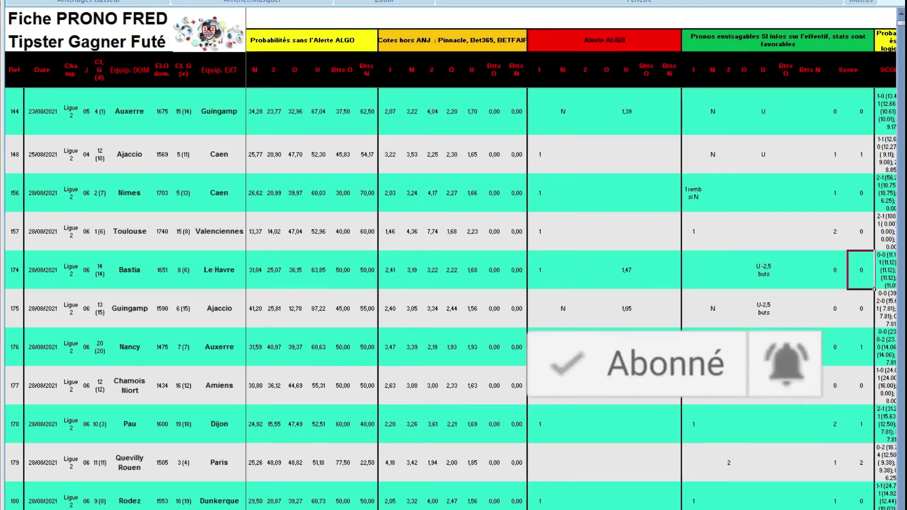
scroll(571, 268, "right", 2)
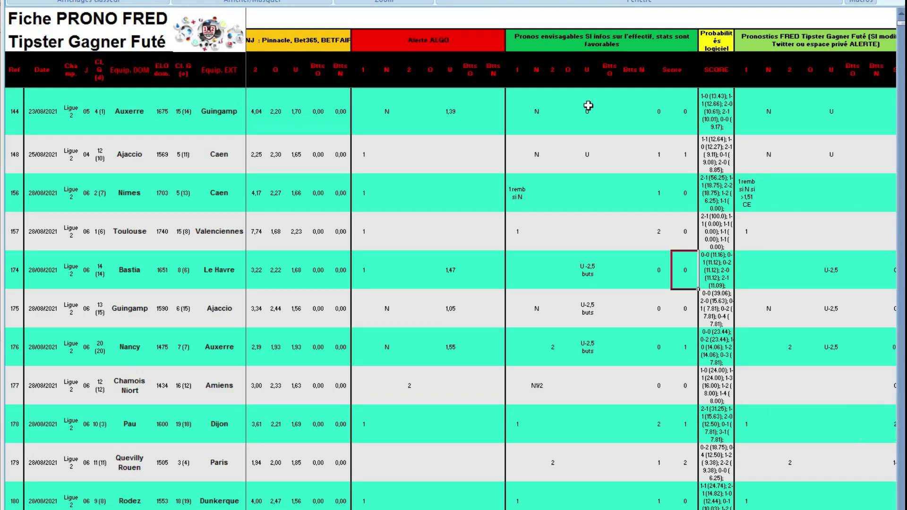
scroll(587, 106, "right", 8)
left_click(772, 97)
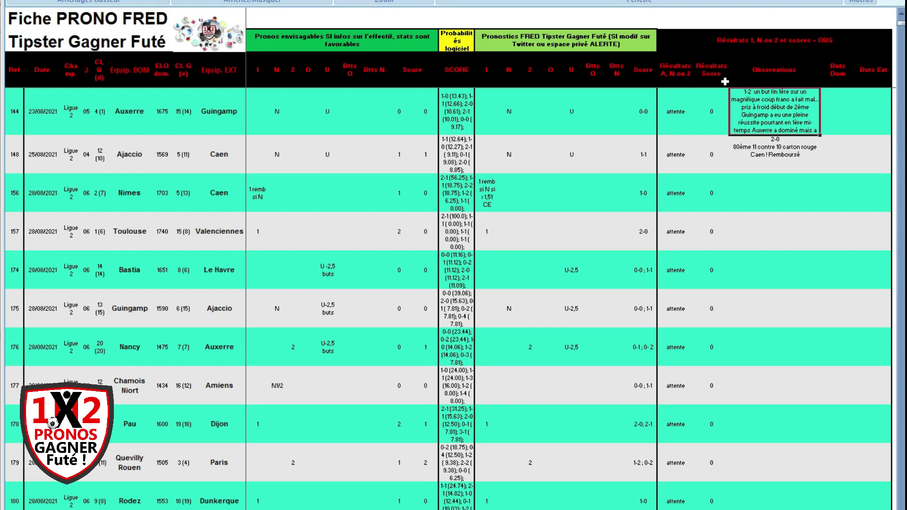
left_click(771, 147)
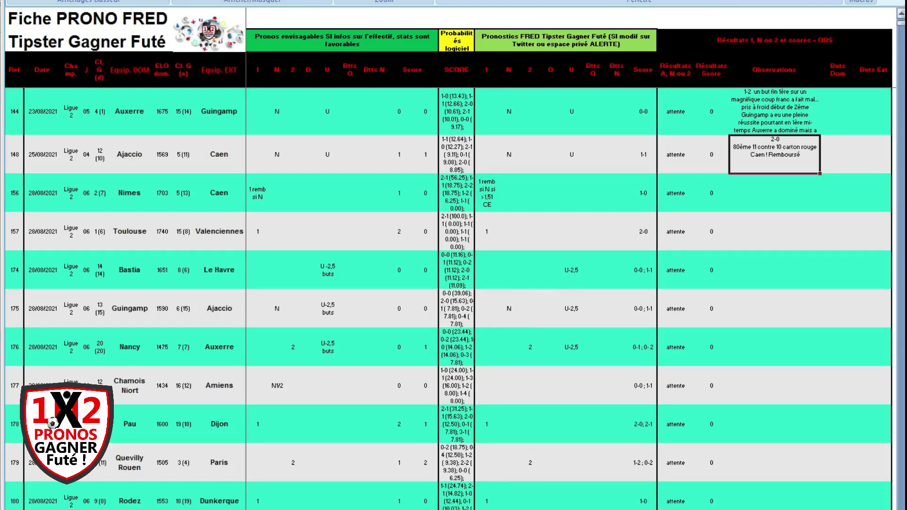
Step: Switch to the football statistics software and display Caen's season match list from the league table
scroll(131, 124, "down", 1)
scroll(130, 124, "up", 1)
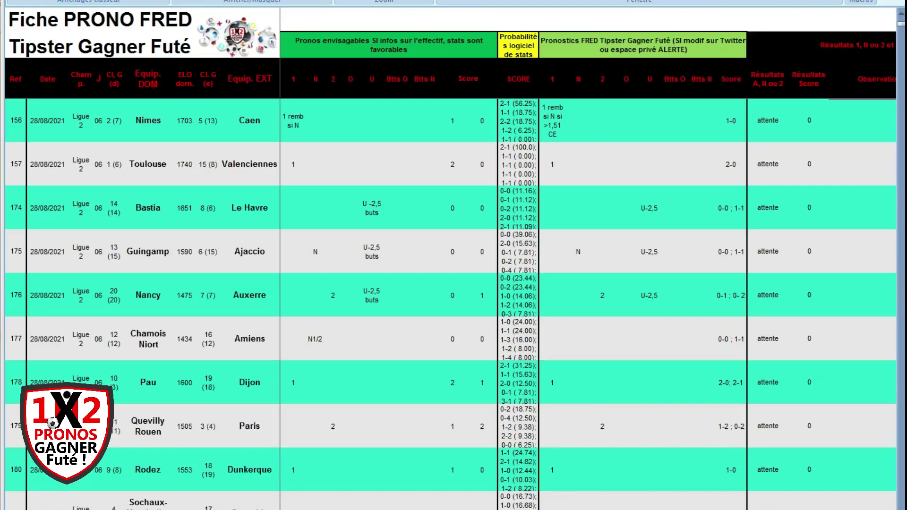
scroll(589, 284, "left", 5)
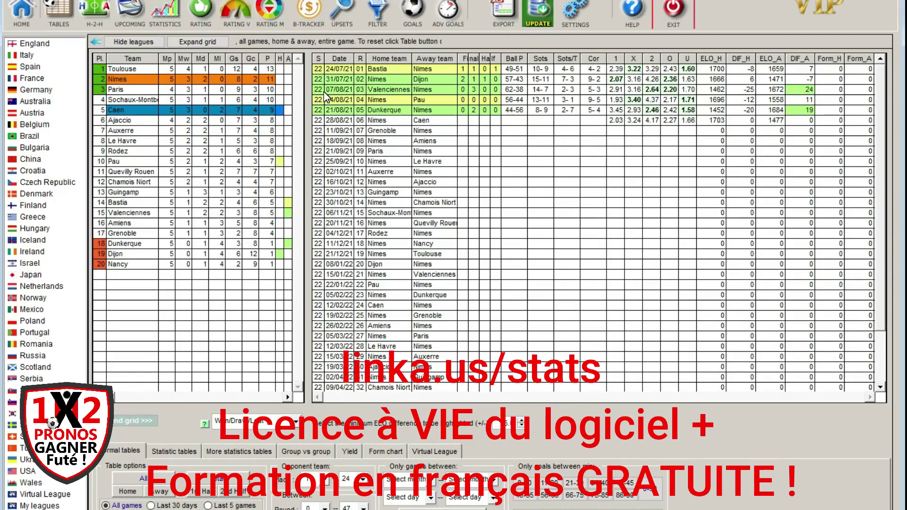
left_click(139, 113)
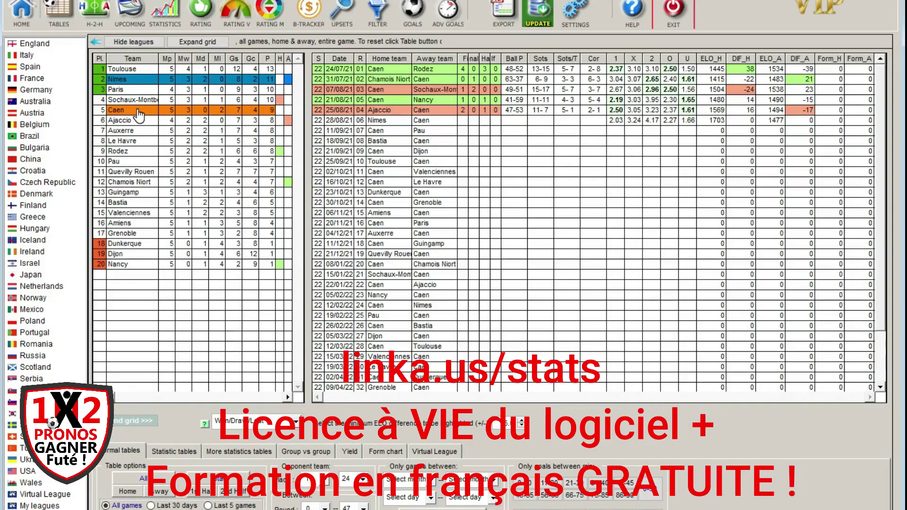
double_click(139, 114)
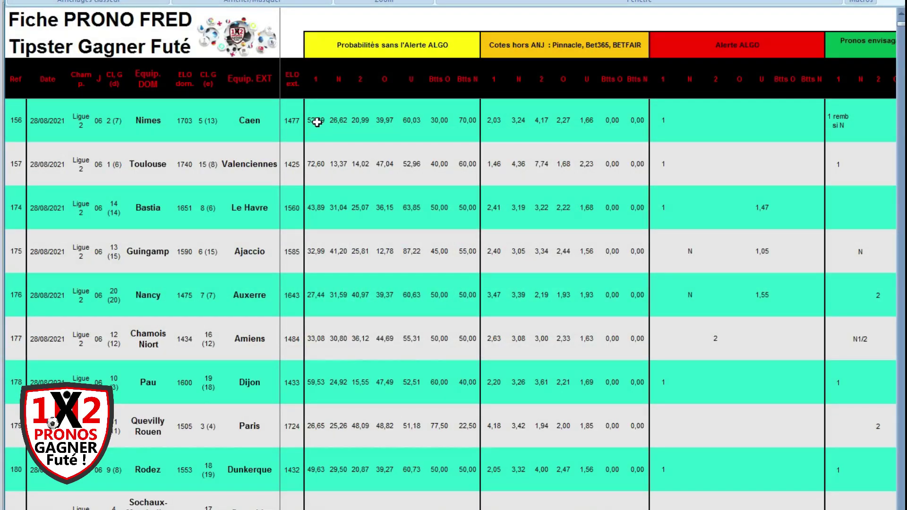
Step: Return to the prediction sheet and examine the Nimes–Caen home-win probability, bookmaker odds, algorithm alert and envisaged prediction
left_click(316, 124)
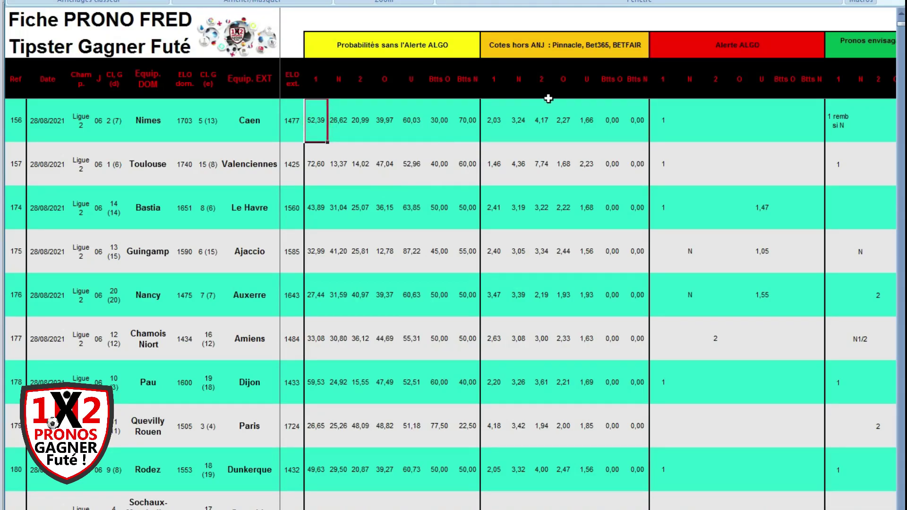
left_click(494, 121)
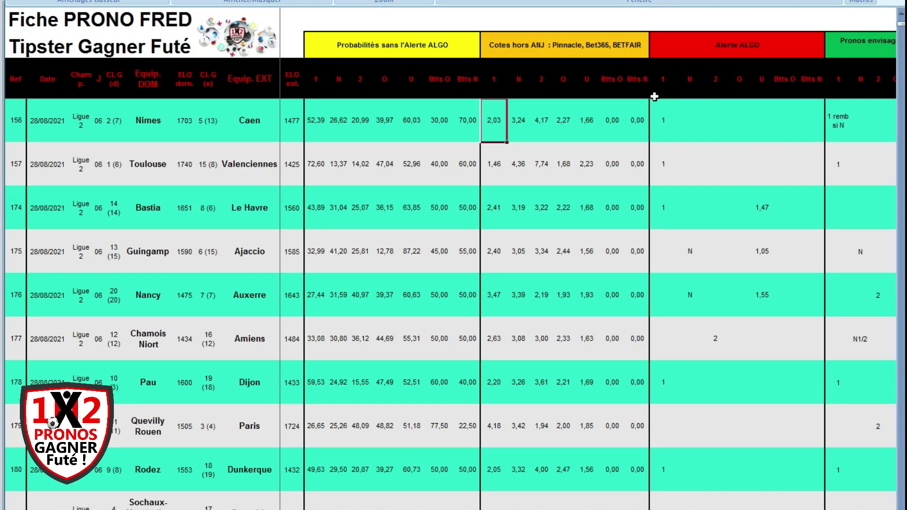
left_click(662, 117)
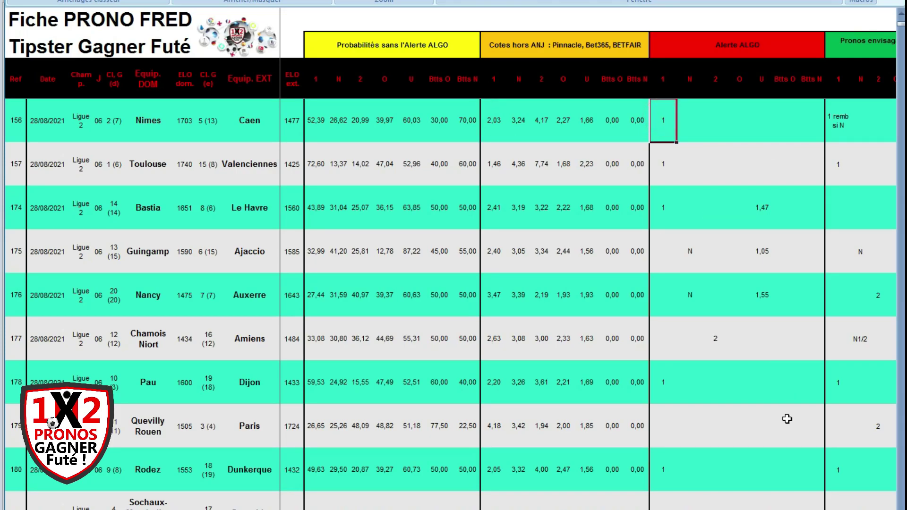
scroll(588, 269, "right", 5)
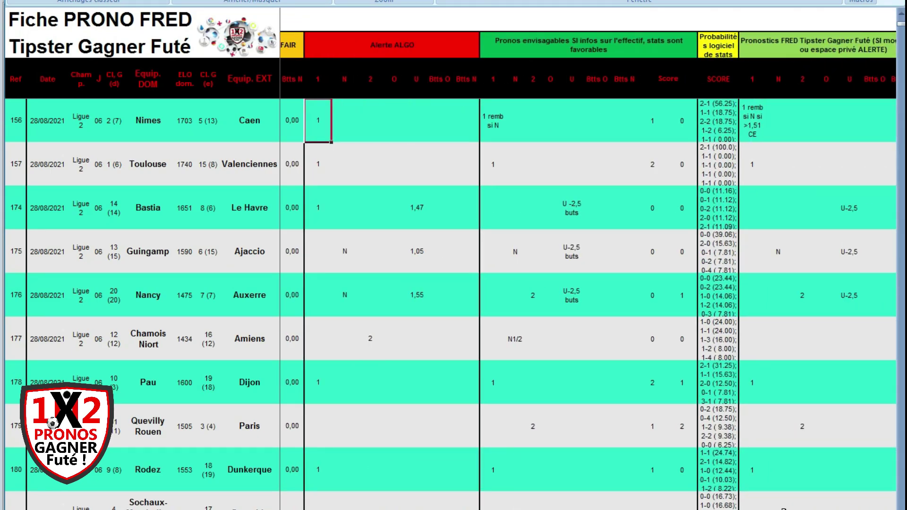
left_click(497, 116)
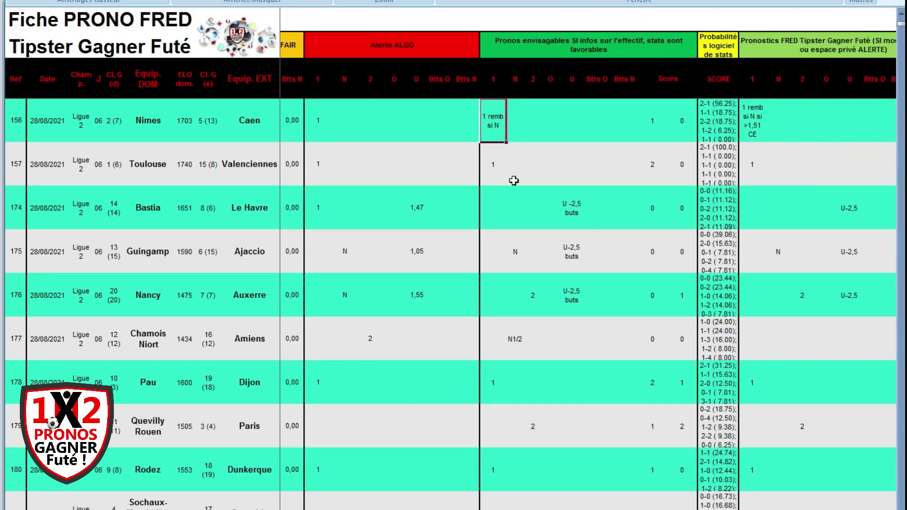
scroll(589, 270, "left", 4)
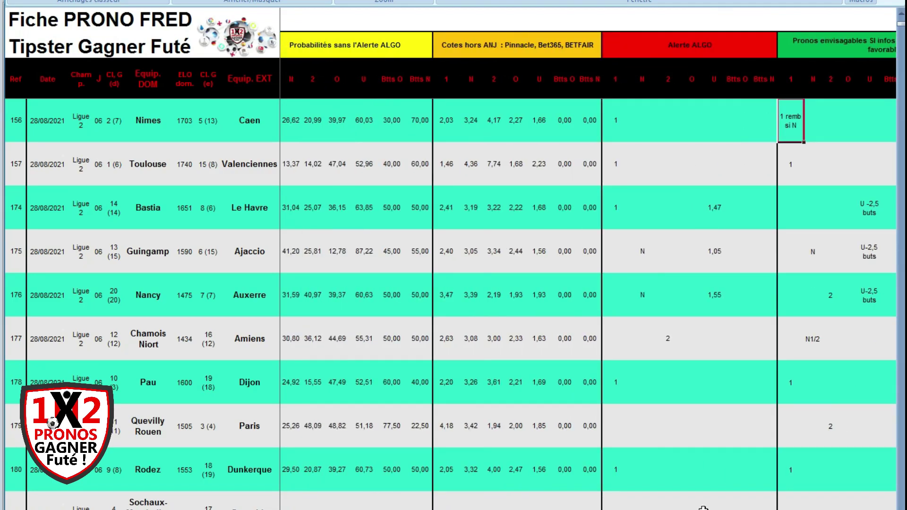
left_click(451, 123)
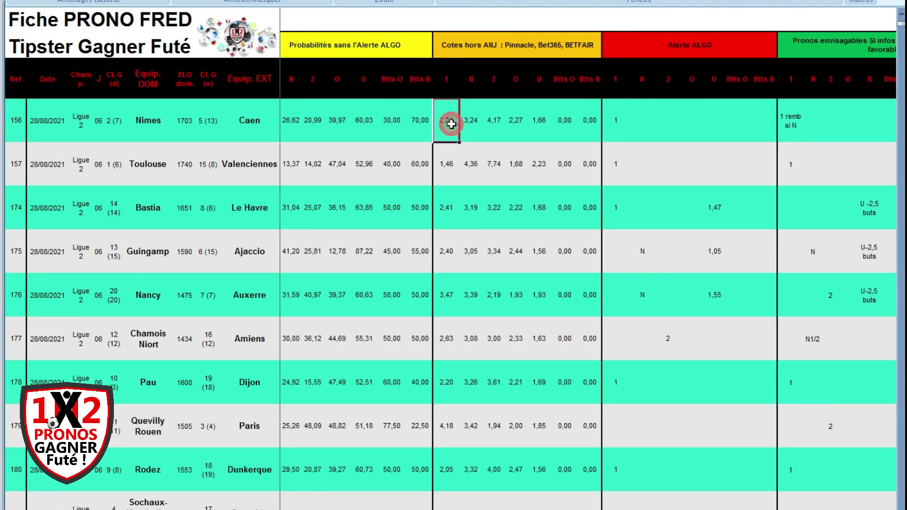
left_click(798, 121)
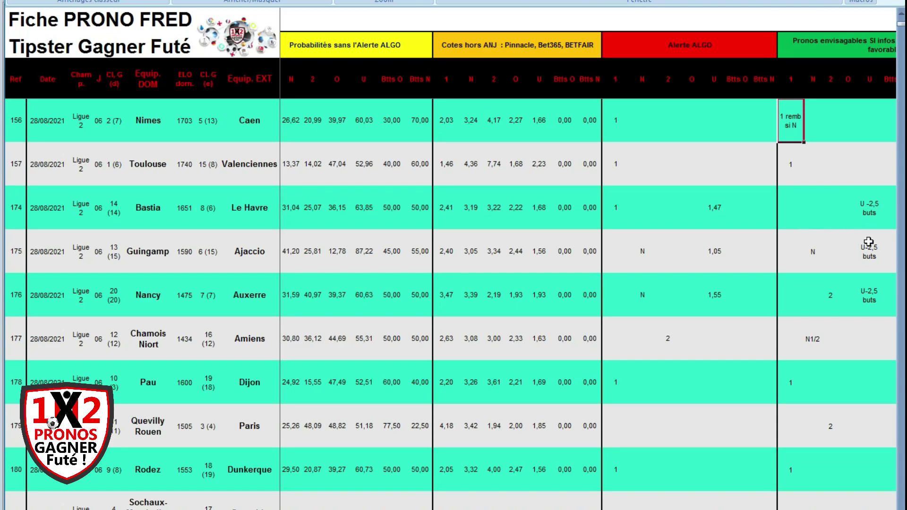
Step: Check the tipster's final prediction and exact score for the Nimes–Caen match
scroll(589, 271, "right", 5)
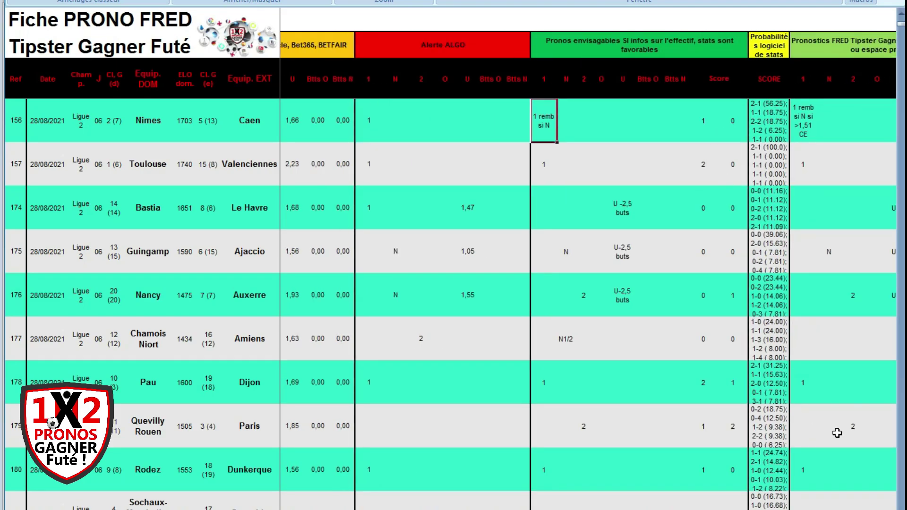
scroll(588, 284, "right", 5)
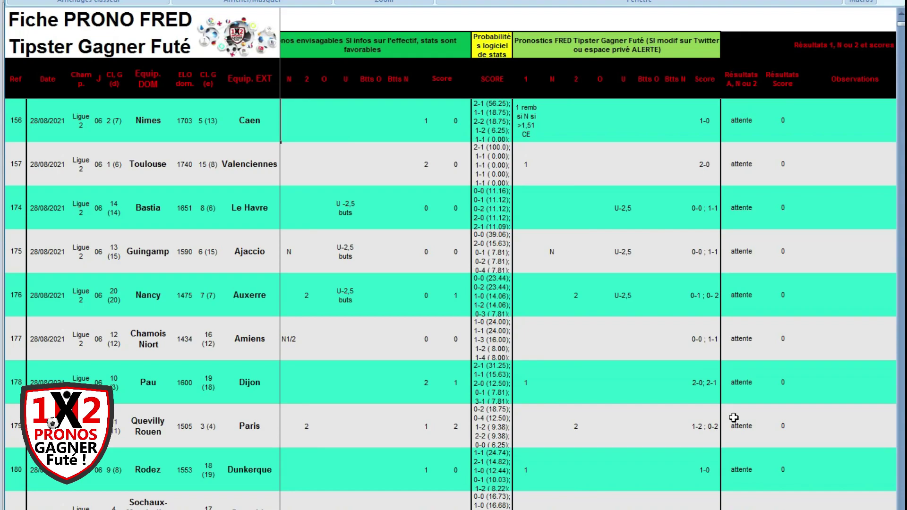
left_click(529, 120)
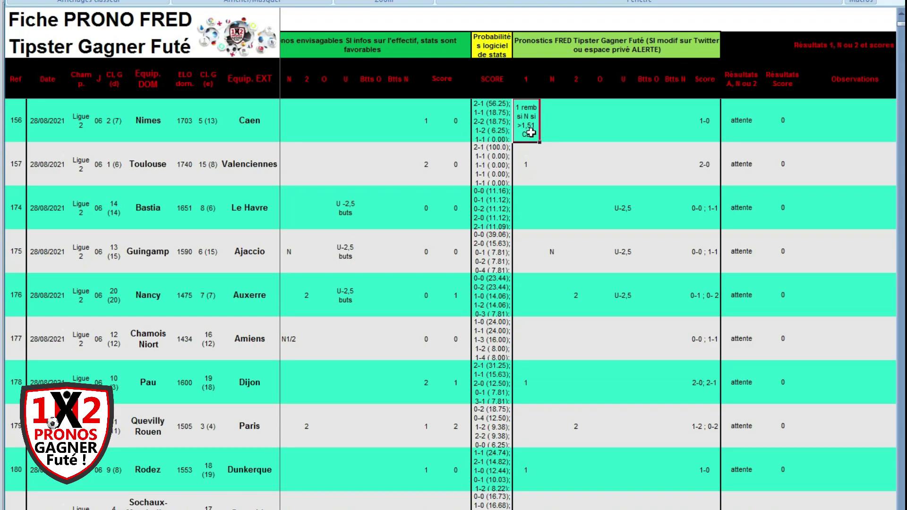
left_click(708, 131)
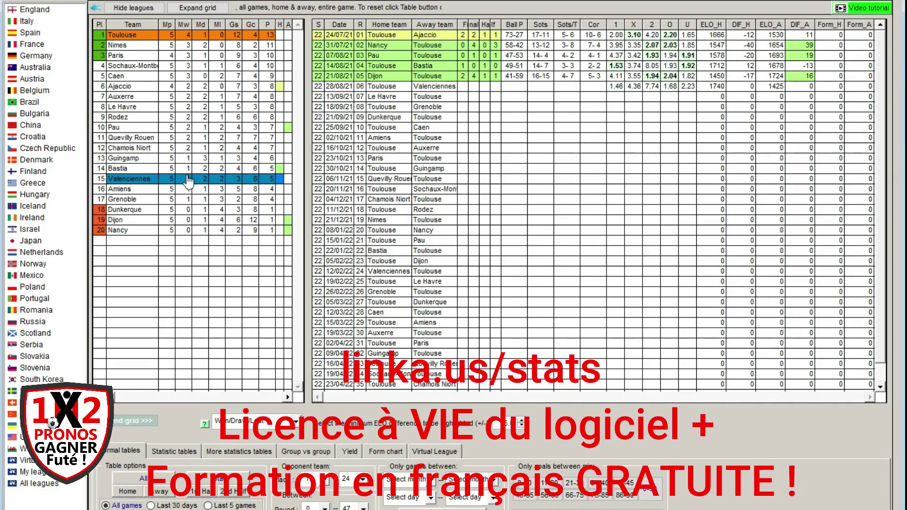
Step: Display Valenciennes' match list in the statistics software, and check the Toulouse–Valenciennes home-win odds against the algorithm alert in the prediction sheet
left_click(141, 181)
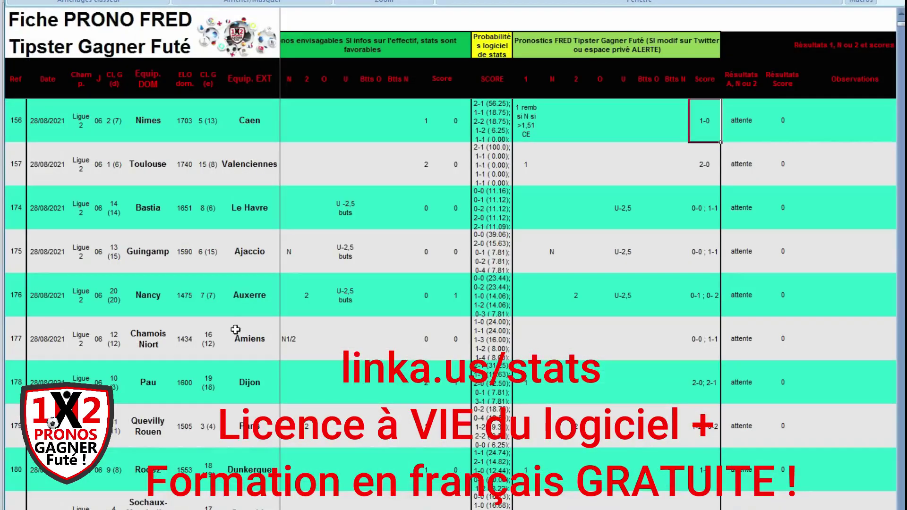
left_click(129, 169)
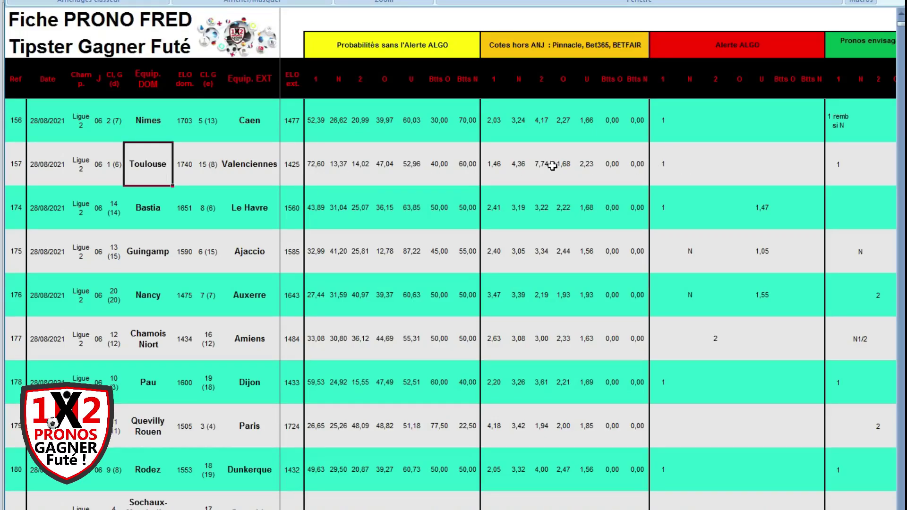
left_click(490, 166)
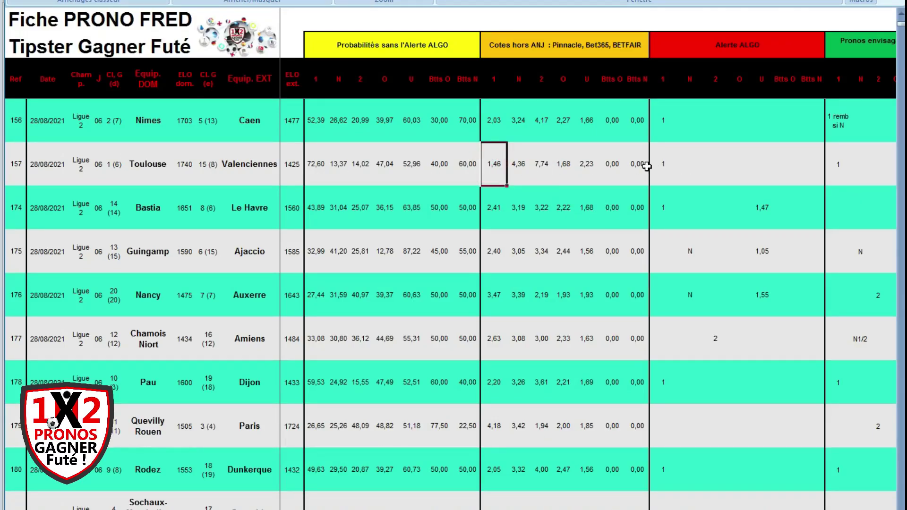
left_click(661, 164)
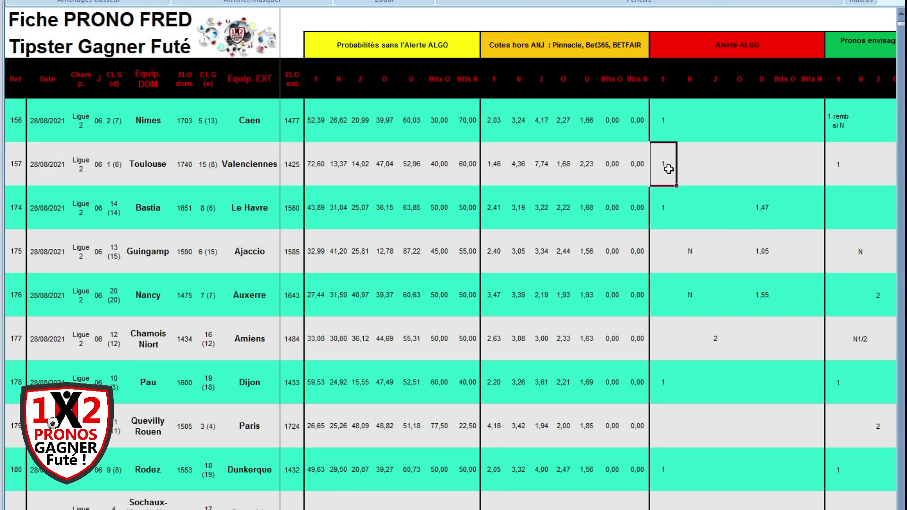
left_click(495, 166)
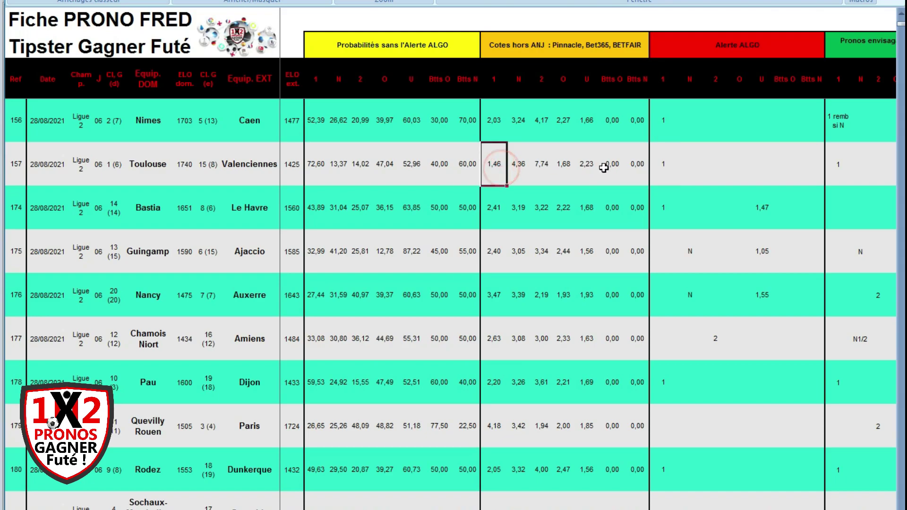
left_click(662, 166)
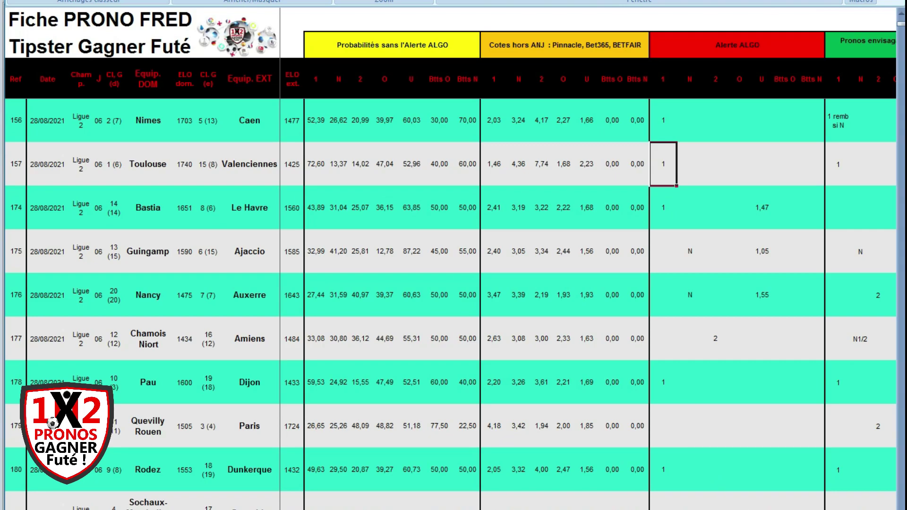
Step: Check the envisaged prediction and score for the Toulouse–Valenciennes match
scroll(589, 284, "right", 4)
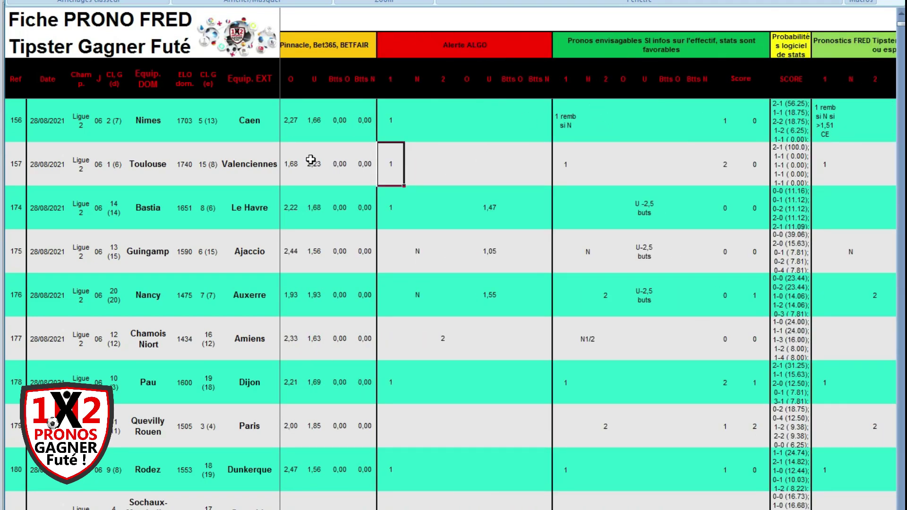
left_click(569, 163)
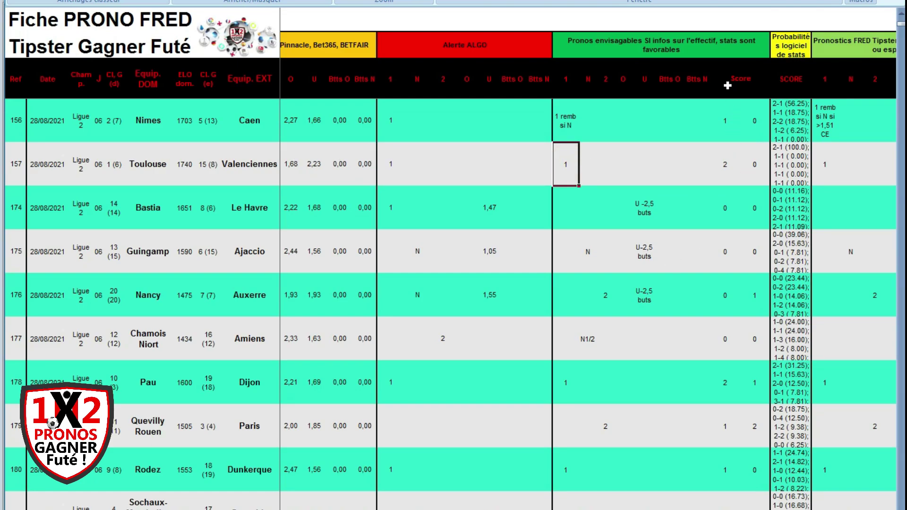
left_click(730, 164)
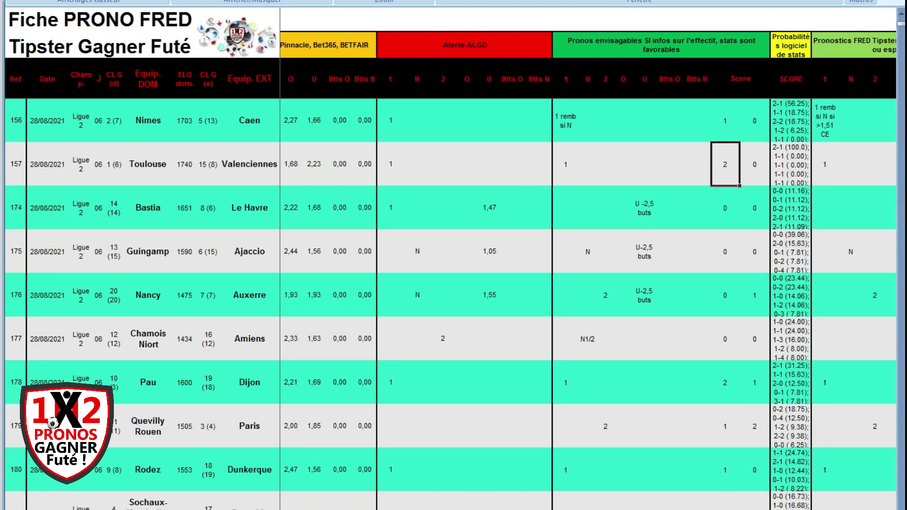
scroll(747, 491, "right", 3)
left_click(759, 166)
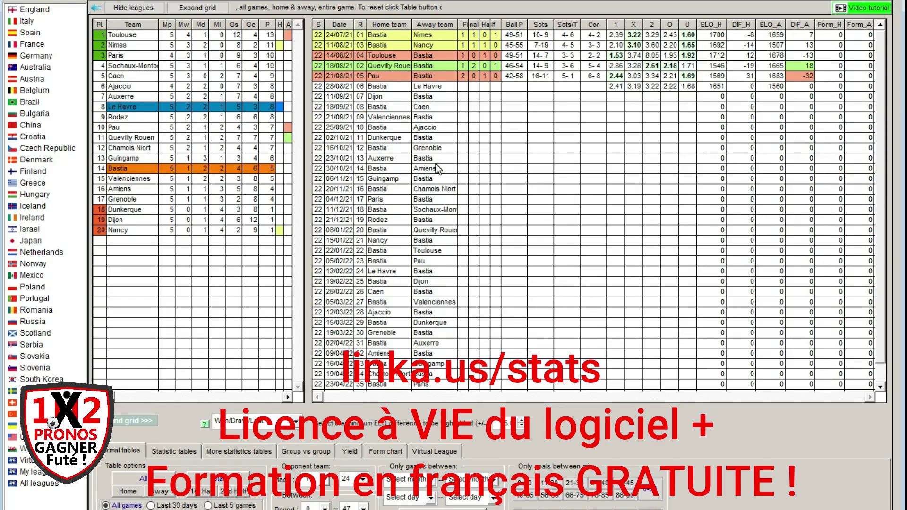
Step: Display Le Havre's match list in the statistics software, and check the Bastia–Le Havre home-win probability, odds and algorithm alert in the prediction sheet
left_click(138, 107)
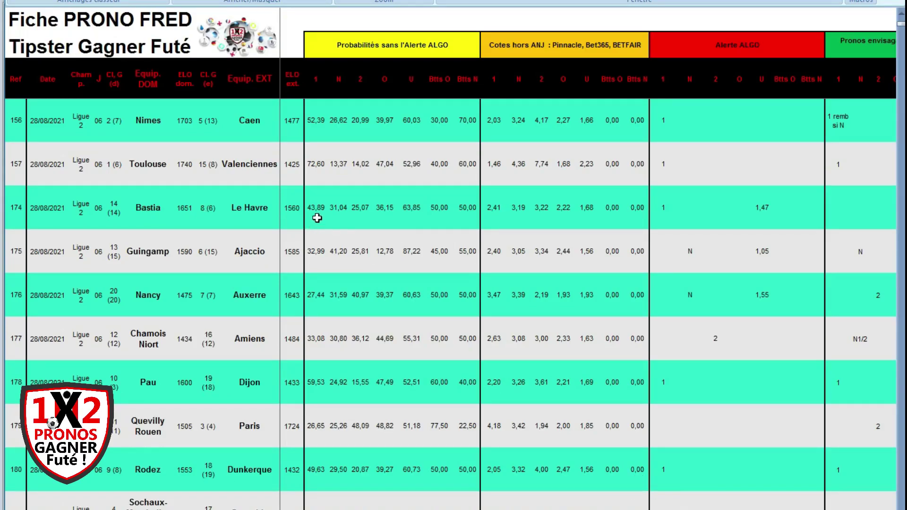
left_click(315, 214)
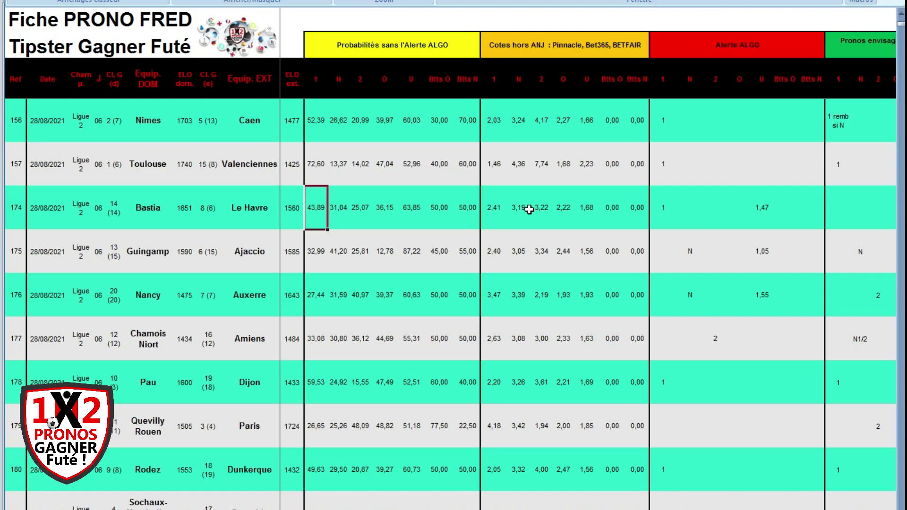
left_click(493, 207)
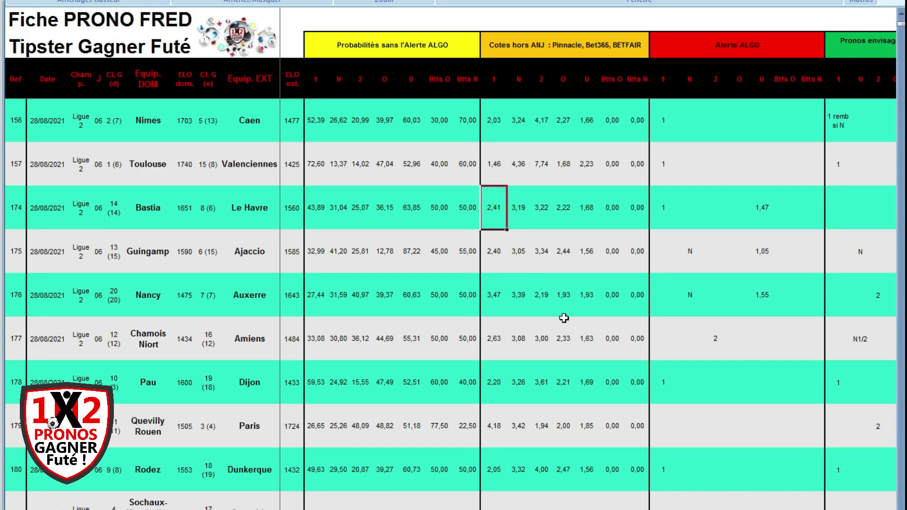
left_click(665, 207)
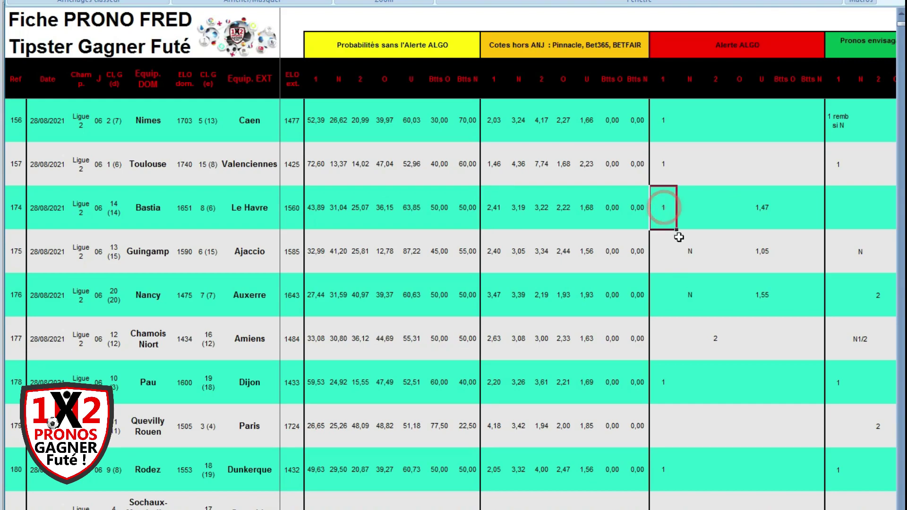
Step: Check the under-goals algorithm alert and the envisaged under 2.5 goals prediction for the Bastia–Le Havre match
scroll(589, 269, "right", 5)
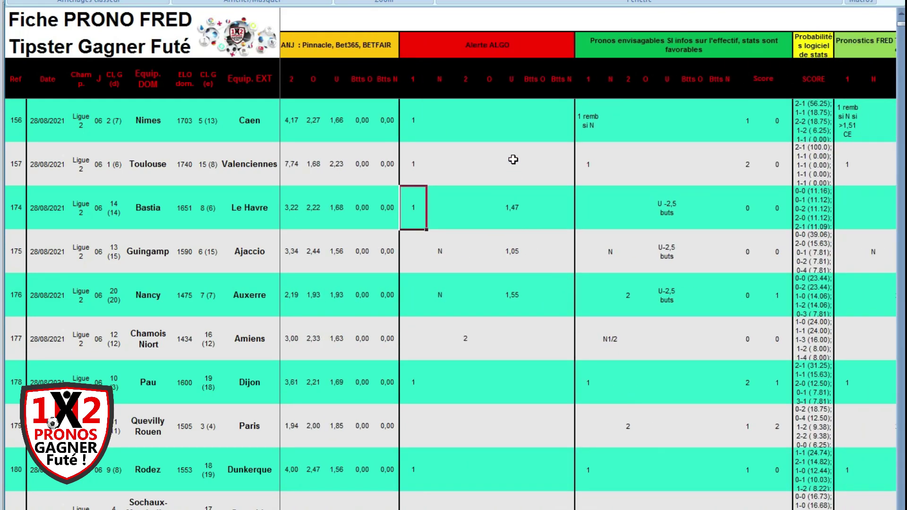
left_click(513, 206)
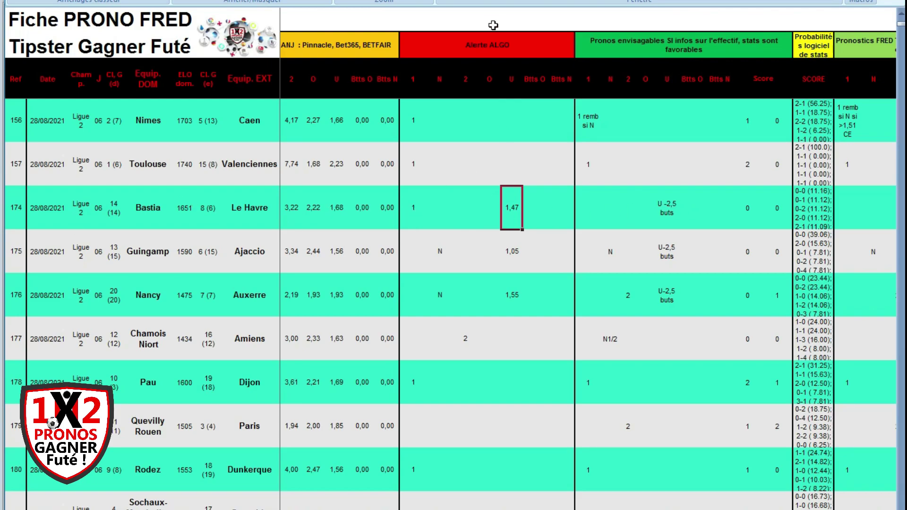
left_click(508, 216)
left_click(668, 221)
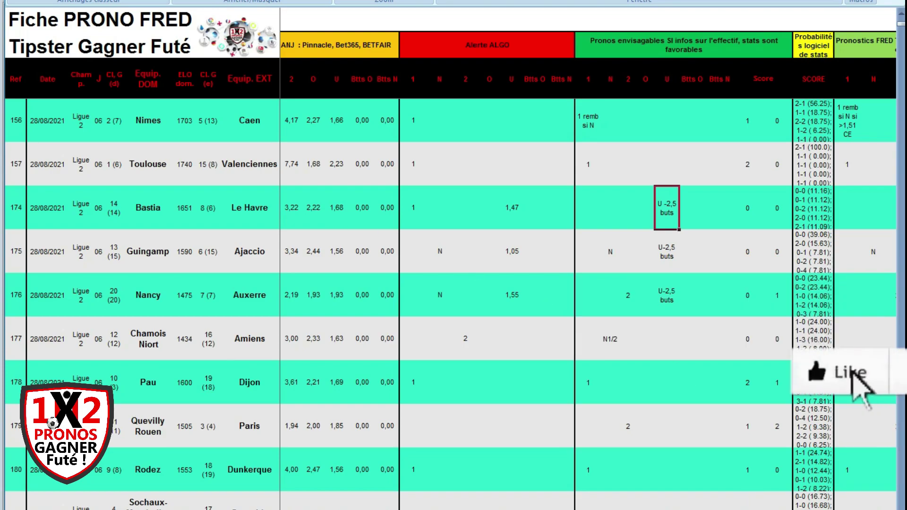
Step: Check the tipster's final under-goals prediction and exact scores for the Bastia–Le Havre match
scroll(747, 411, "right", 3)
scroll(673, 409, "right", 3)
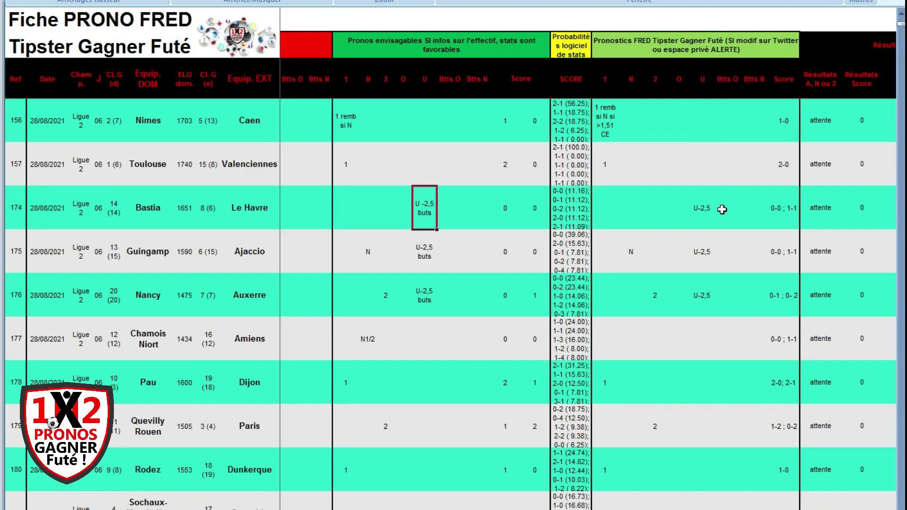
left_click(701, 210)
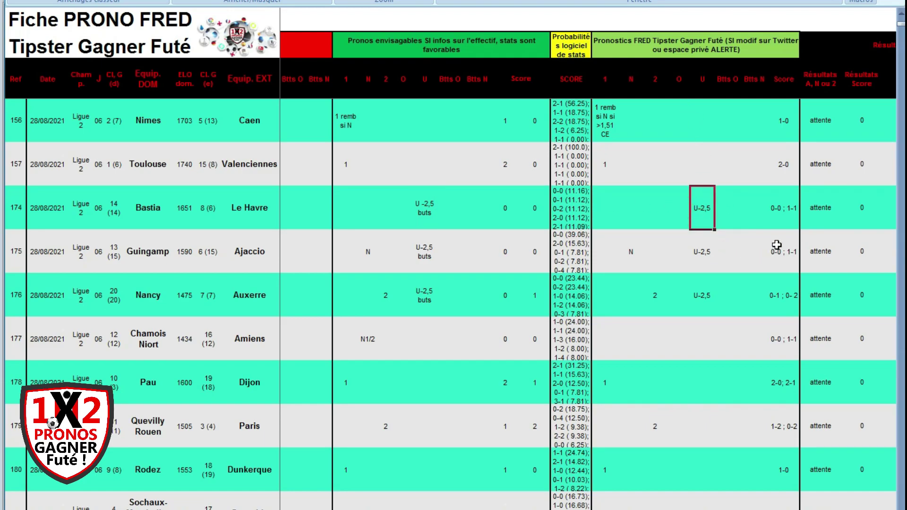
left_click(783, 216)
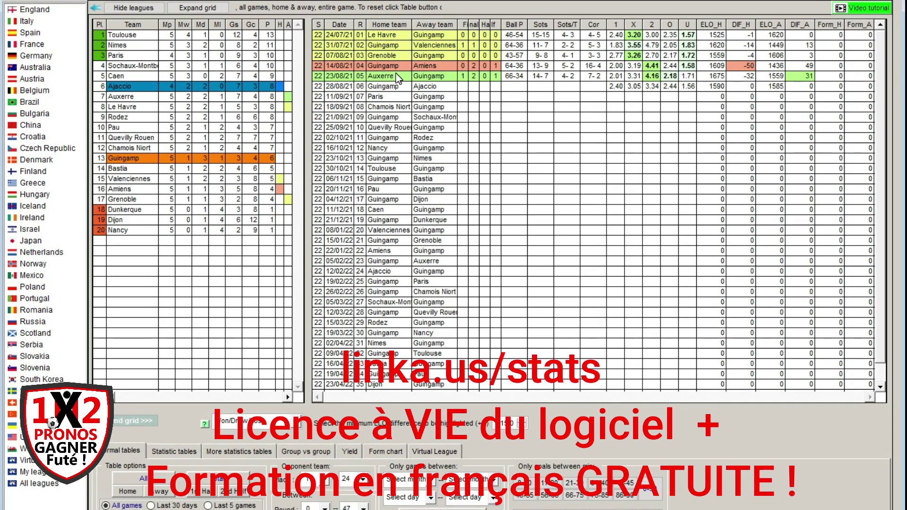
Step: Display Ajaccio's match list in the statistics software, and check the Guingamp–Ajaccio draw probability, home-win odds and draw alert in the prediction sheet
left_click(137, 89)
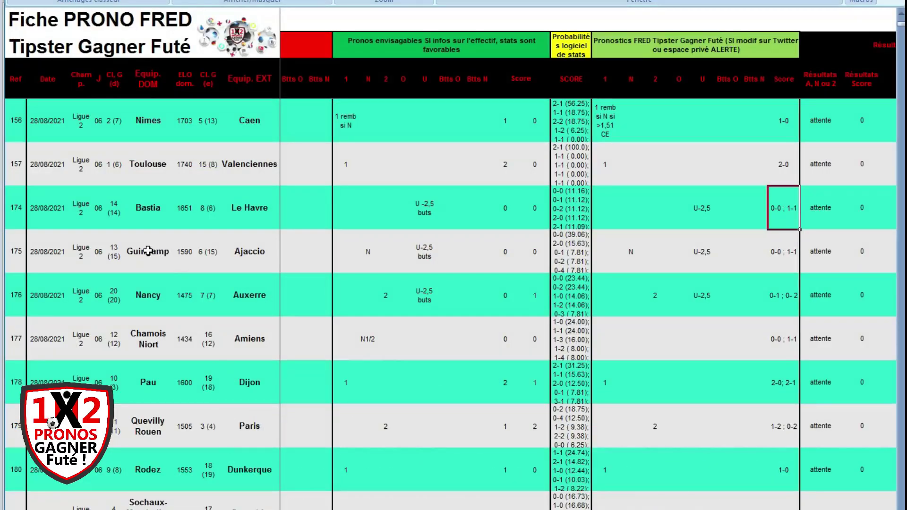
left_click(148, 251)
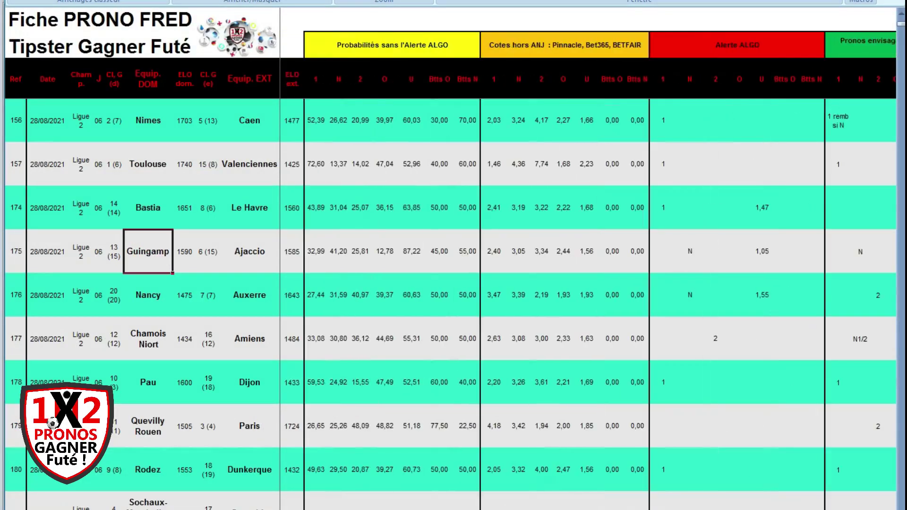
left_click(338, 252)
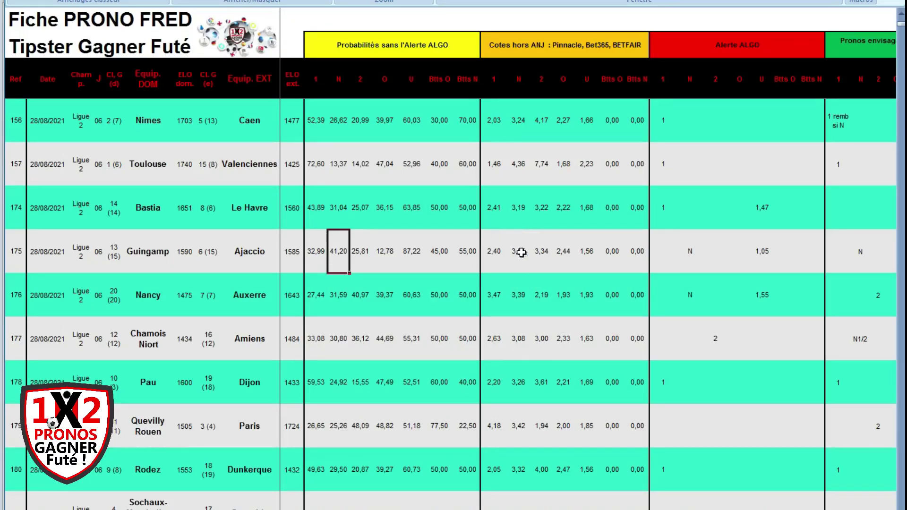
left_click(496, 254)
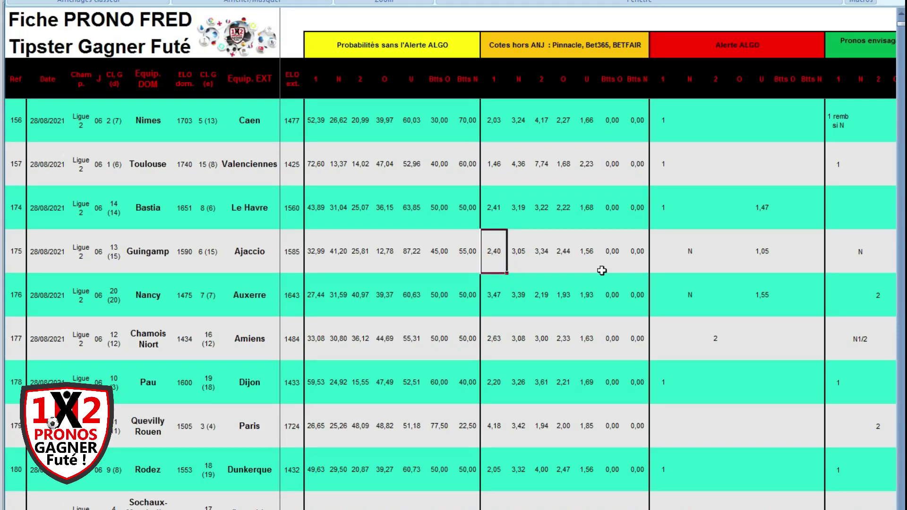
left_click(689, 254)
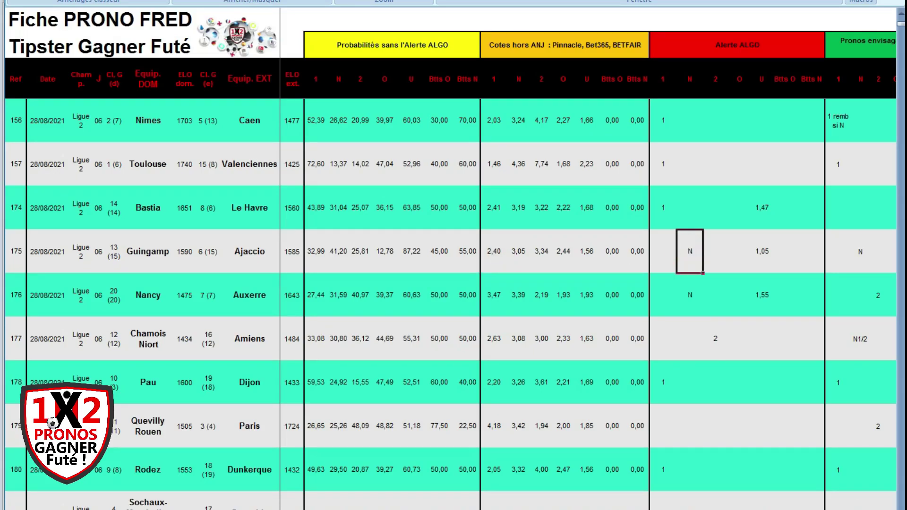
Step: Examine the algorithm's under-goals alert for the Guingamp–Ajaccio match
scroll(827, 306, "right", 3)
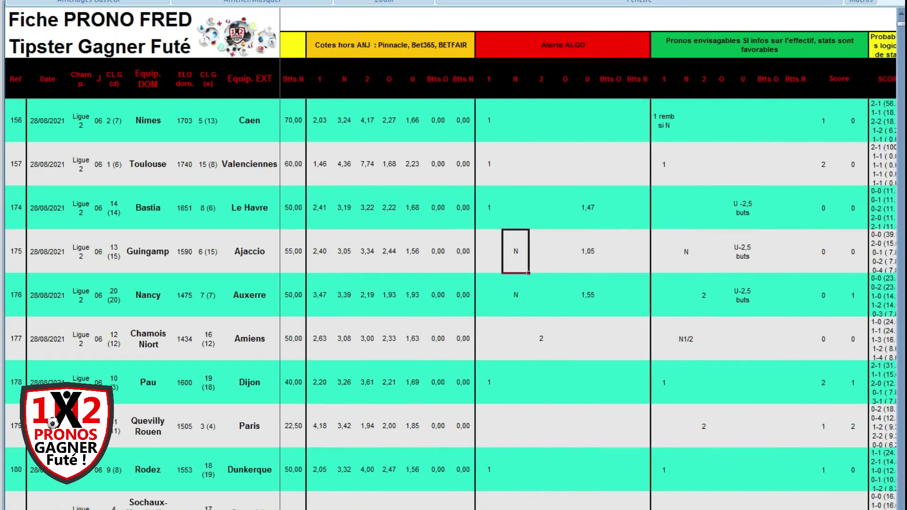
left_click(588, 251)
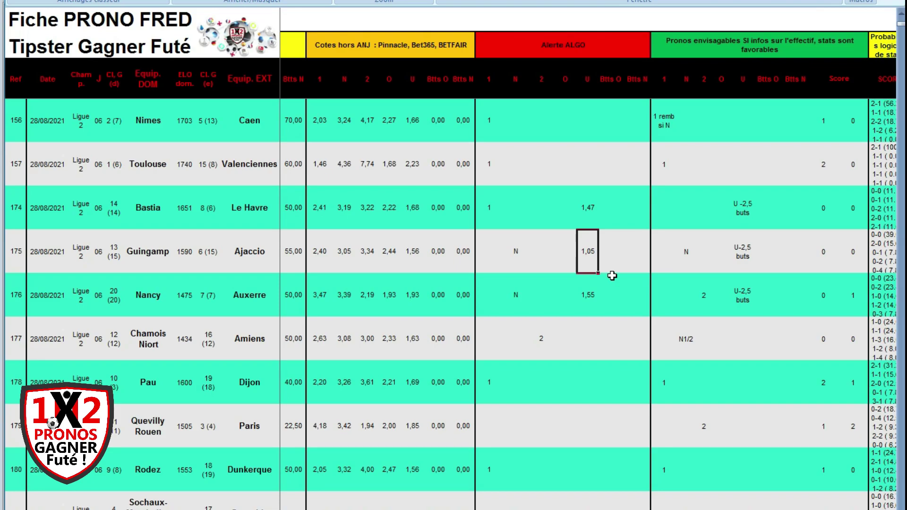
left_click(585, 251)
Step: Check the envisaged draw and under-goals predictions for Guingamp–Ajaccio, along with the envisaged score and the statistics software's score probabilities
scroll(588, 303, "right", 3)
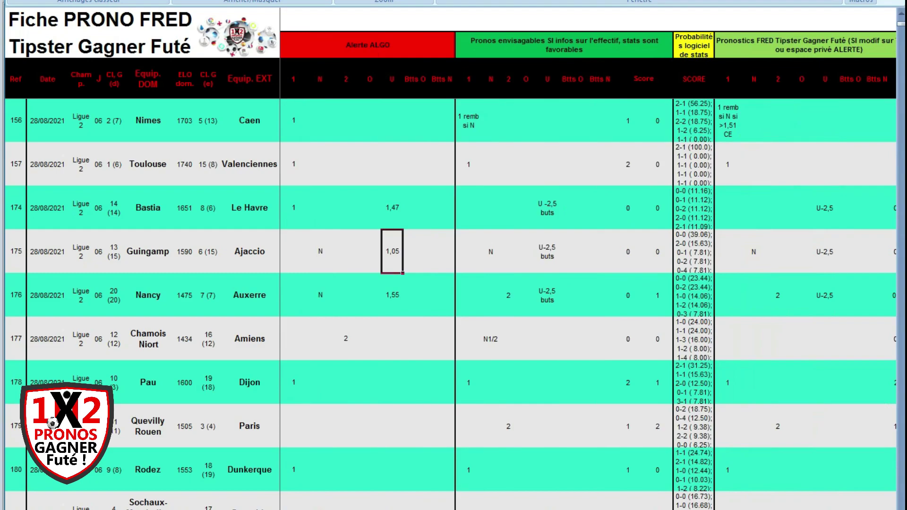
left_click(500, 247)
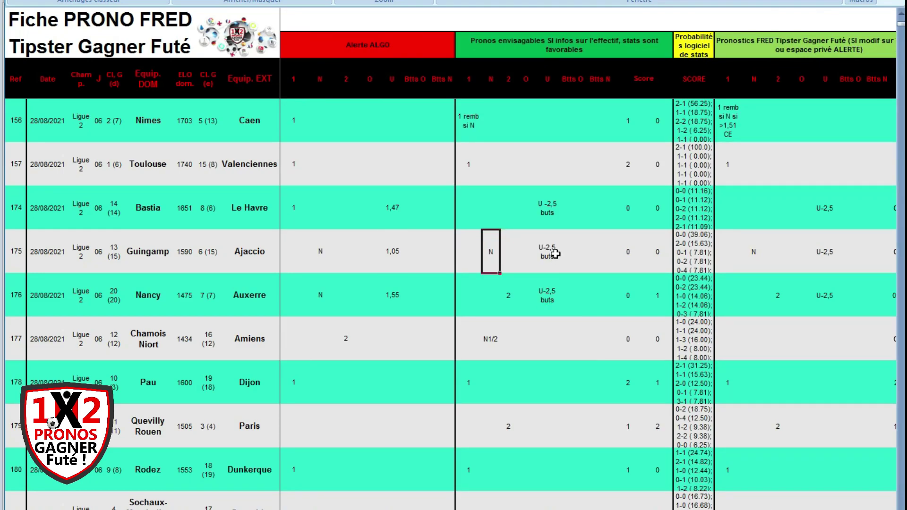
left_click(546, 250)
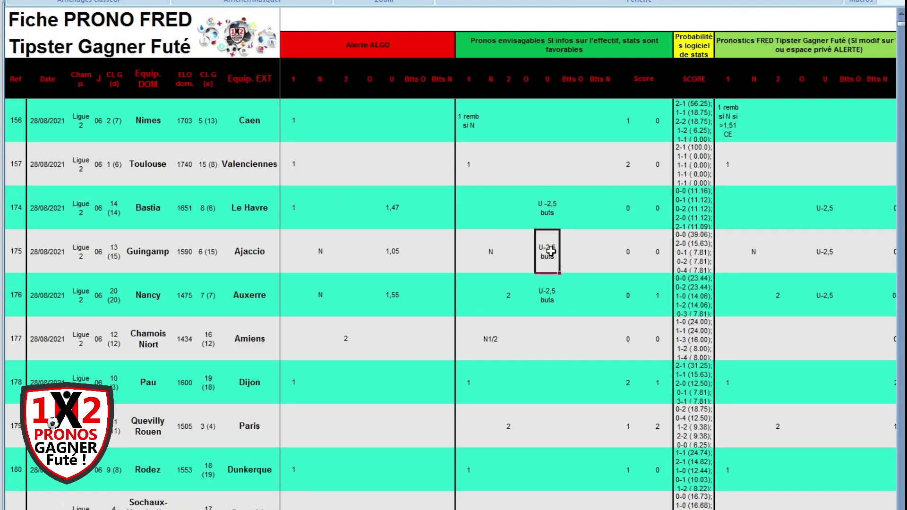
left_click(628, 253)
left_click(660, 254)
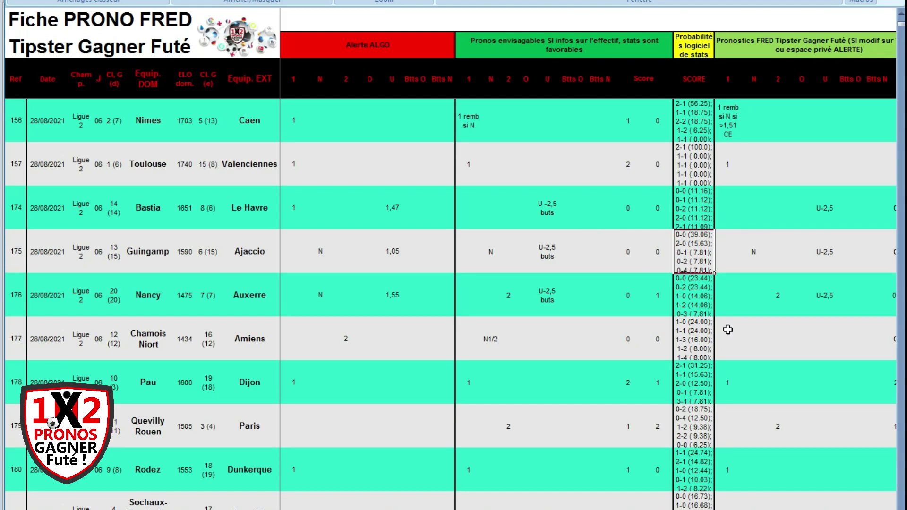
Step: Check the tipster's final draw and under-goals predictions and exact scores for the Guingamp–Ajaccio match
scroll(591, 269, "right", 3)
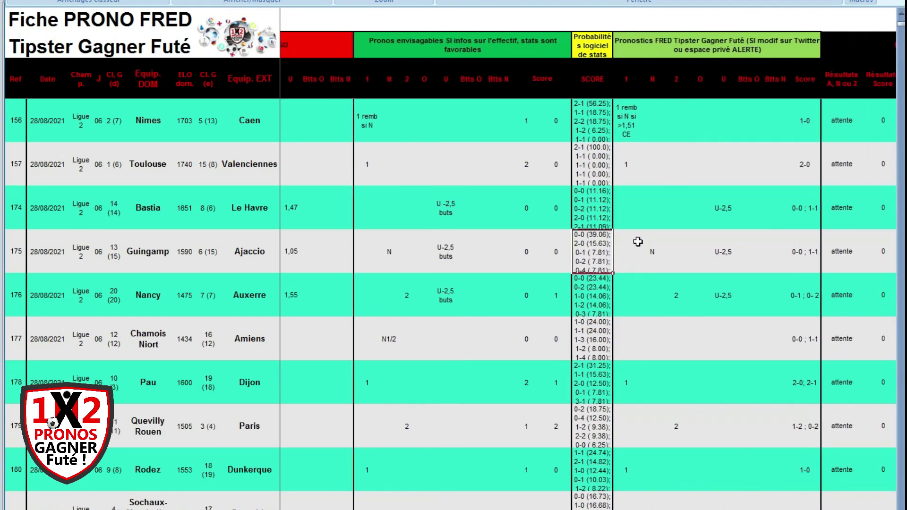
left_click(652, 247)
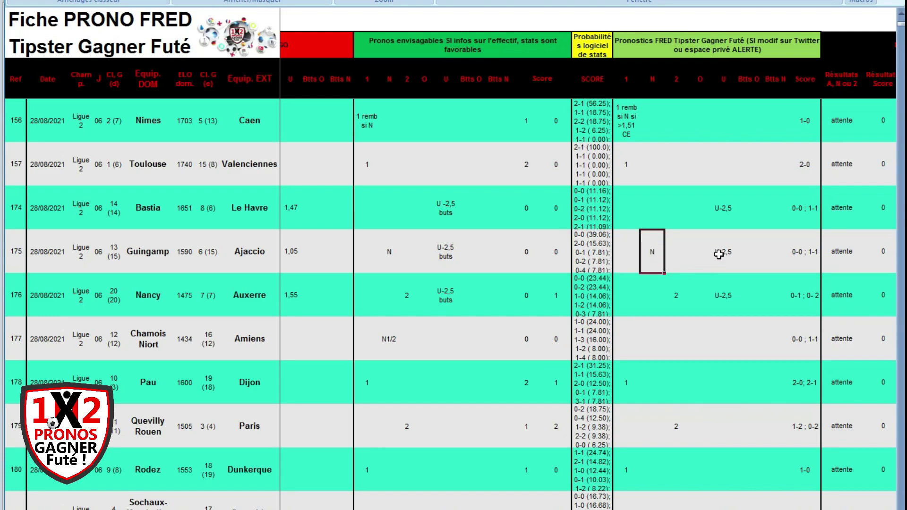
left_click(719, 255)
left_click(802, 248)
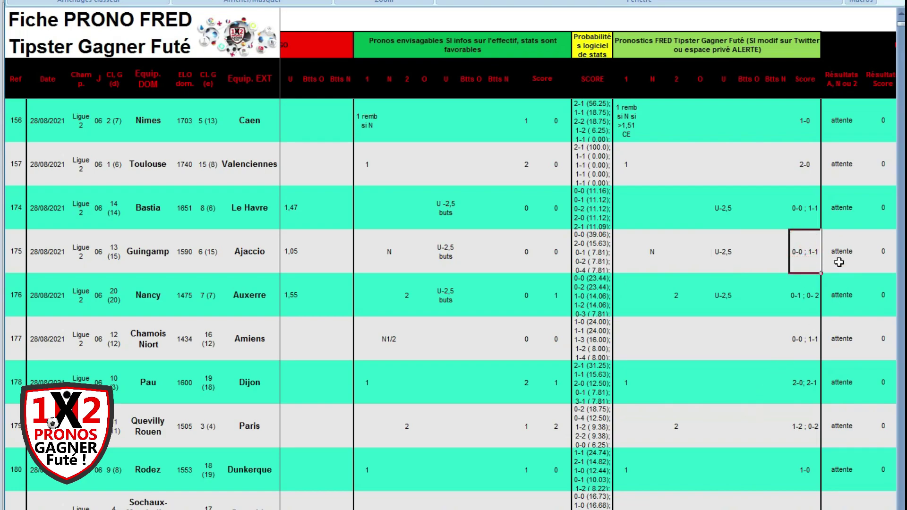
Step: Edit the tipster's exact-score entry for Guingamp–Ajaccio, re-entering 1-1 as its second score
key("F2")
key("BackSpace")
key("BackSpace")
key("BackSpace")
type("1-1")
left_click(810, 254)
Step: Display Auxerre's match list in the statistics software, and open the head-to-head comparison for the Nancy–Auxerre match
scroll(589, 302, "left", 10)
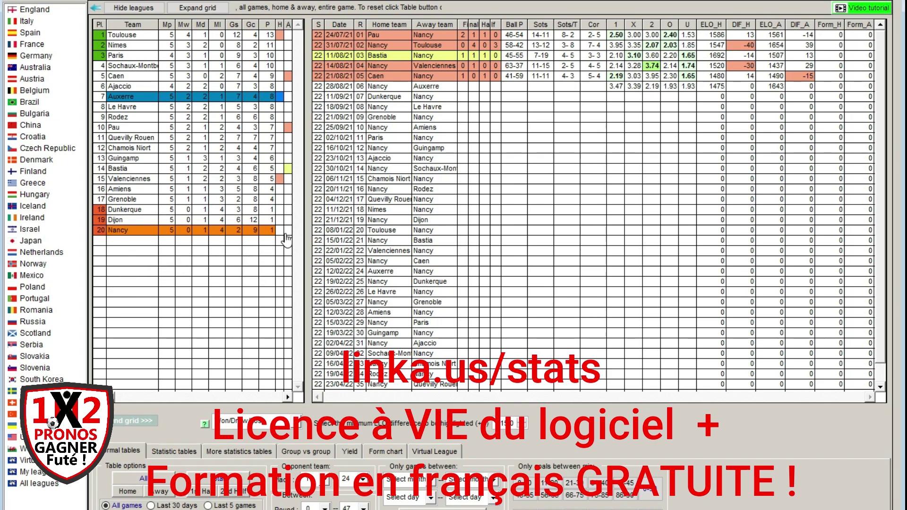
left_click(119, 99)
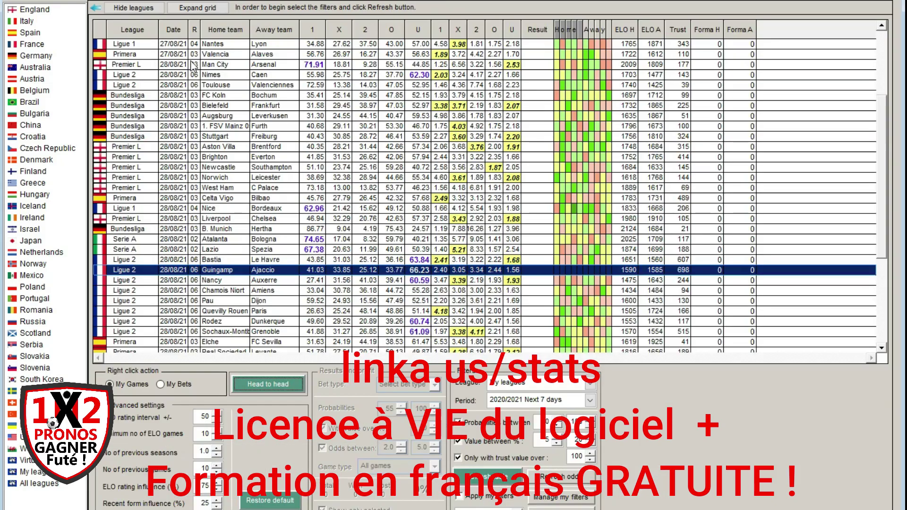
left_click(208, 281)
left_click(261, 393)
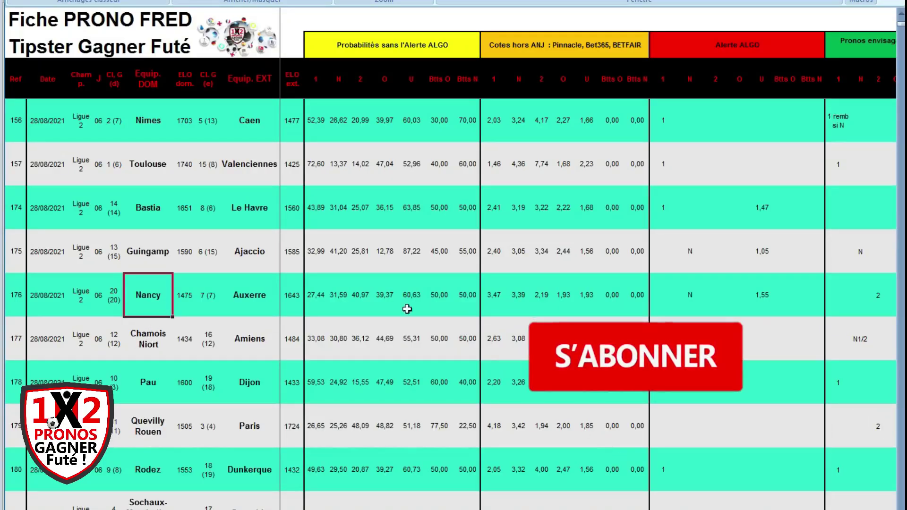
Step: Check the Nancy–Auxerre away-win probability and odds in the prediction sheet against the algorithm's draw and under-goals alerts
left_click(365, 298)
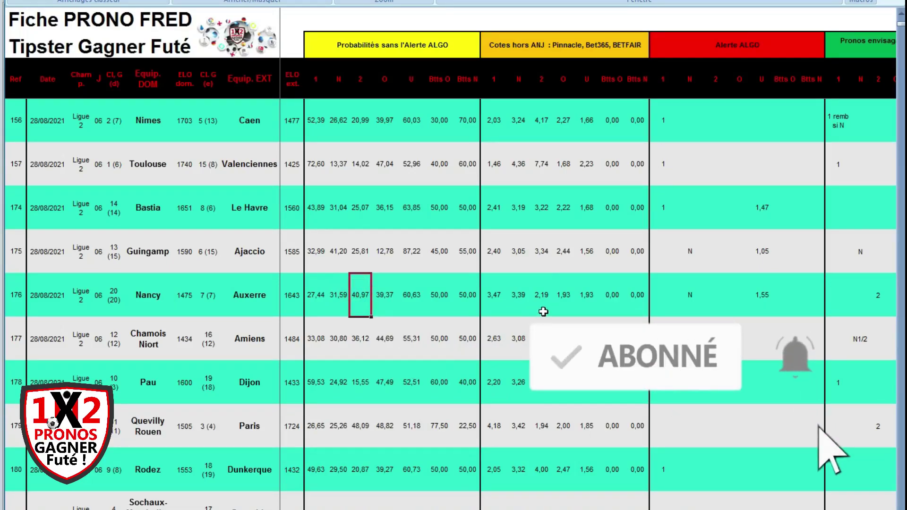
left_click(544, 297)
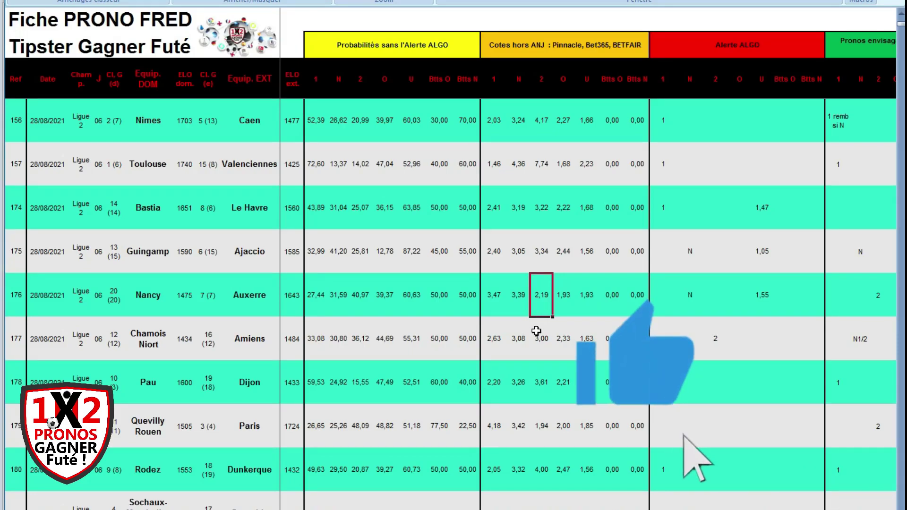
left_click(694, 301)
scroll(588, 302, "right", 3)
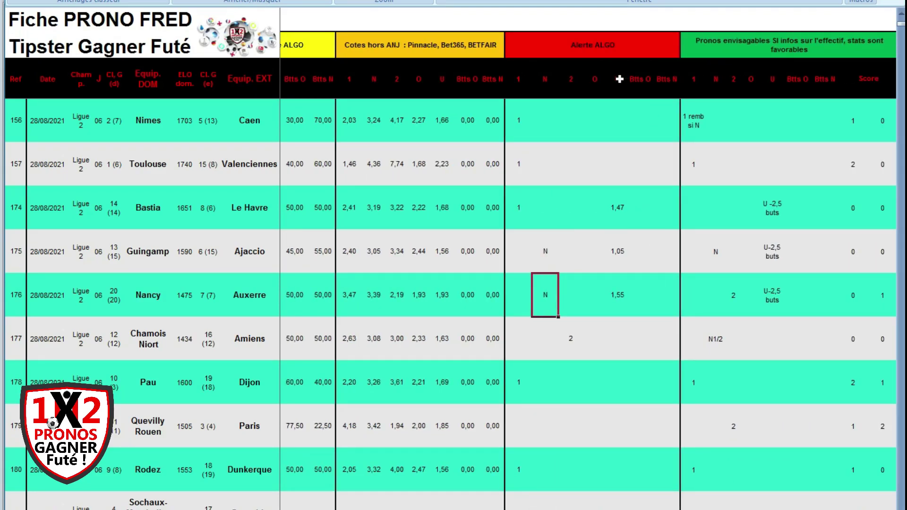
left_click(617, 297)
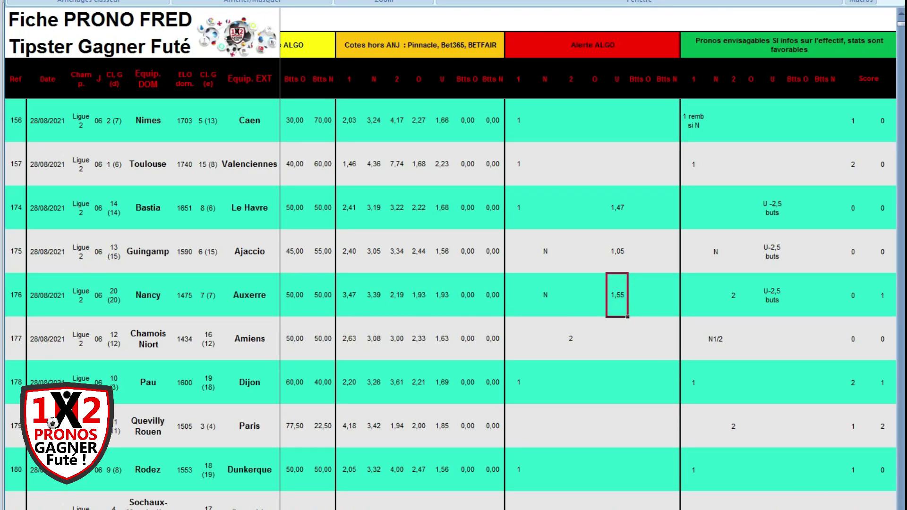
Step: Check the envisaged away-win and under 2.5 goals predictions and the envisaged score for the Nancy–Auxerre match
scroll(617, 297, "right", 3)
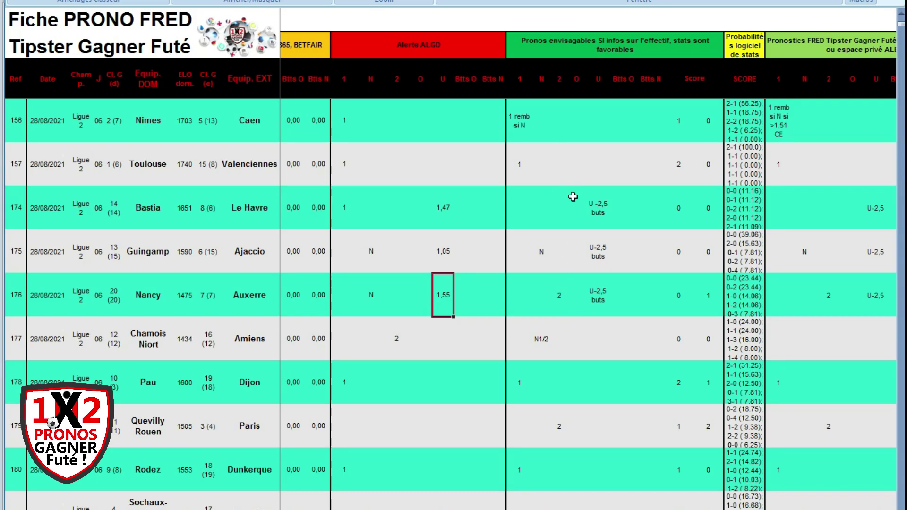
left_click(560, 292)
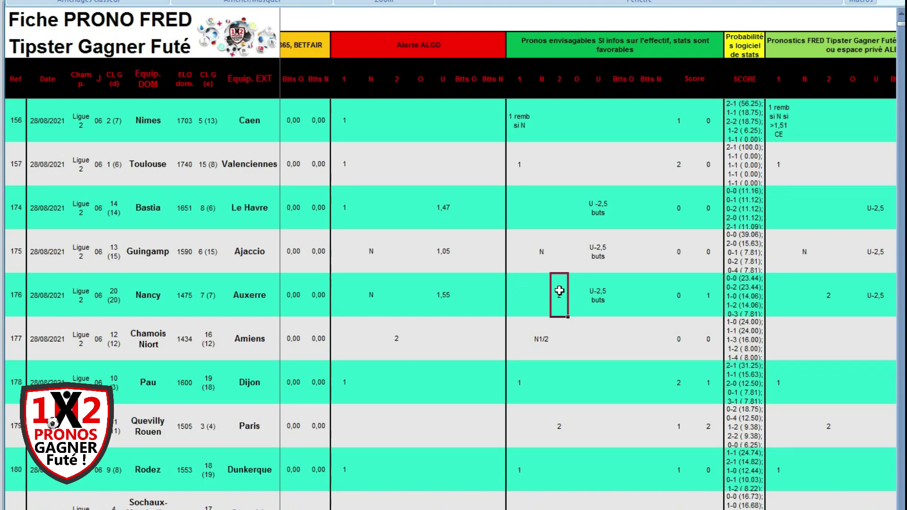
left_click(597, 290)
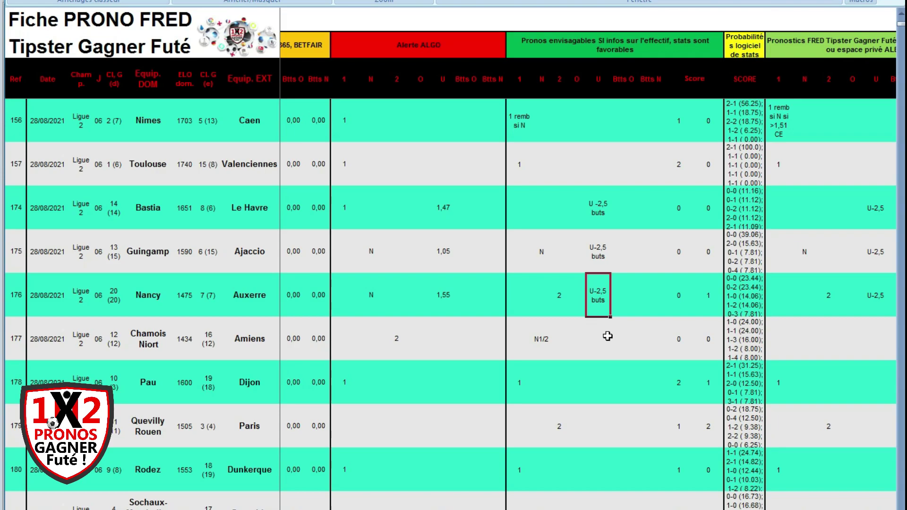
left_click(701, 300)
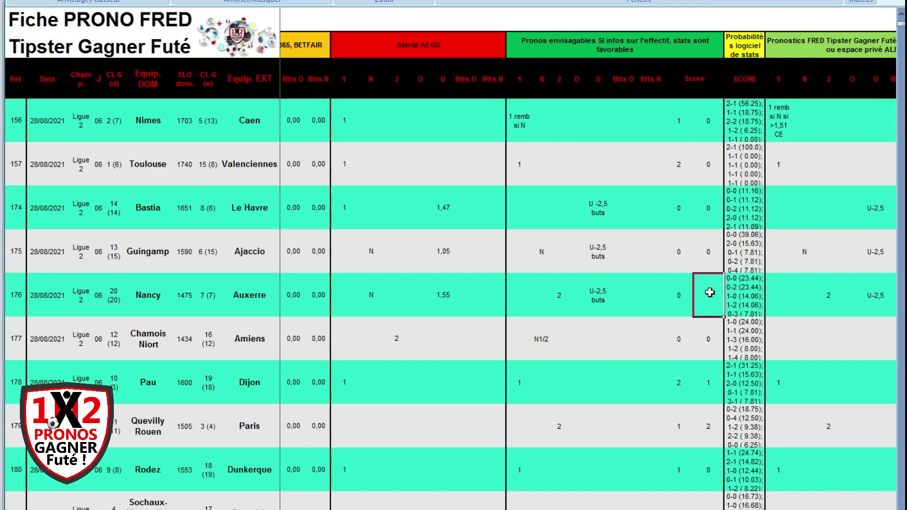
Step: Check the Nancy–Auxerre software score probabilities against the tipster's final away-win, under 2.5 goals and exact-score predictions
left_click(751, 287)
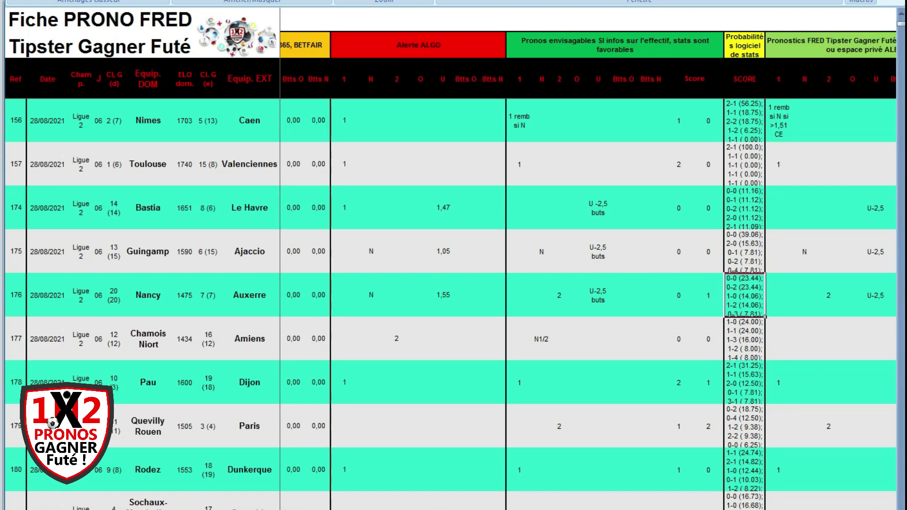
scroll(662, 331, "right", 3)
left_click(629, 292)
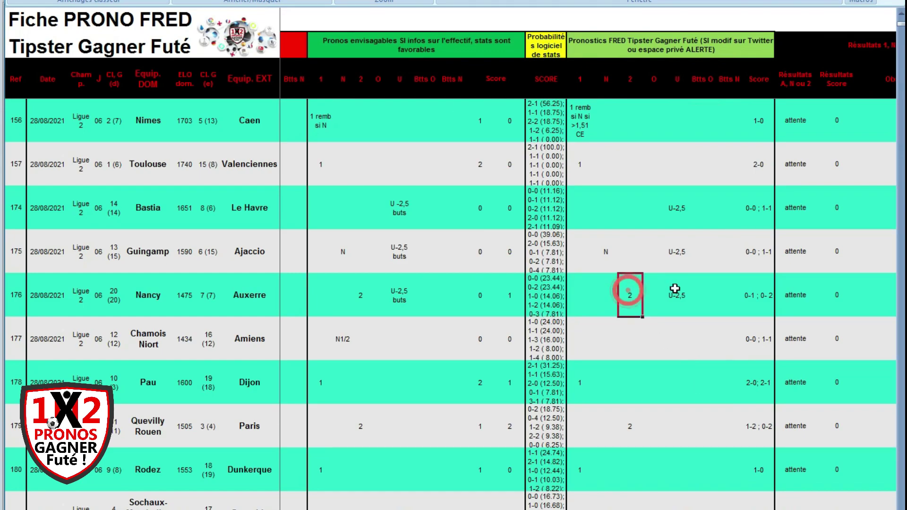
left_click(680, 290)
left_click(756, 297)
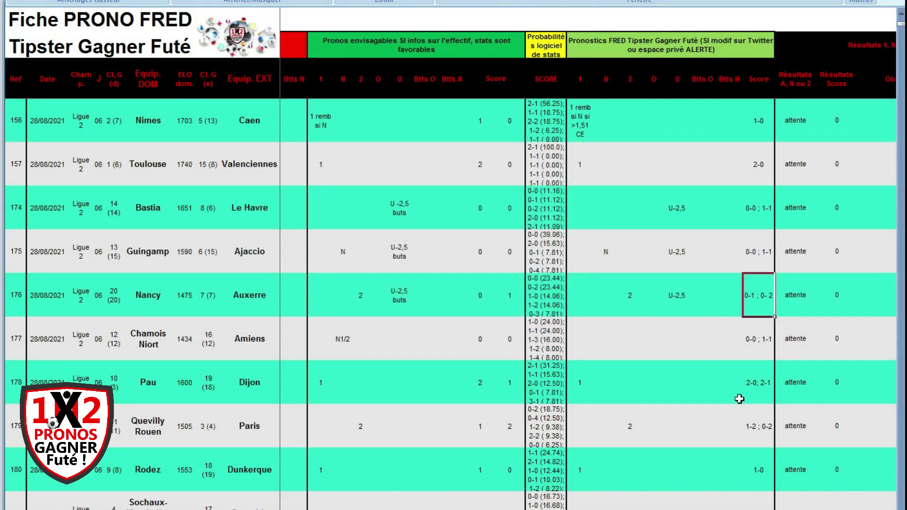
Step: Select the Chamois Niort–Amiens match, display Amiens's match list in the statistics software, and open the match's head-to-head comparison
left_click(138, 332)
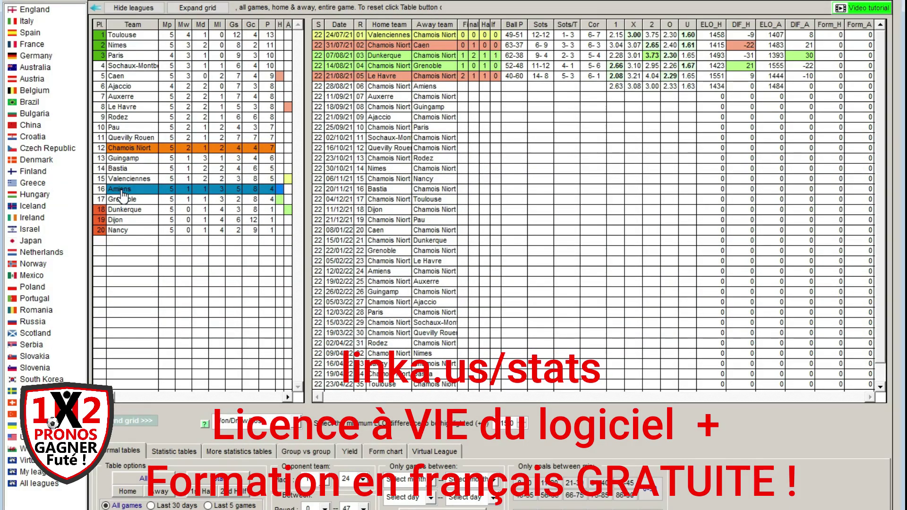
left_click(122, 190)
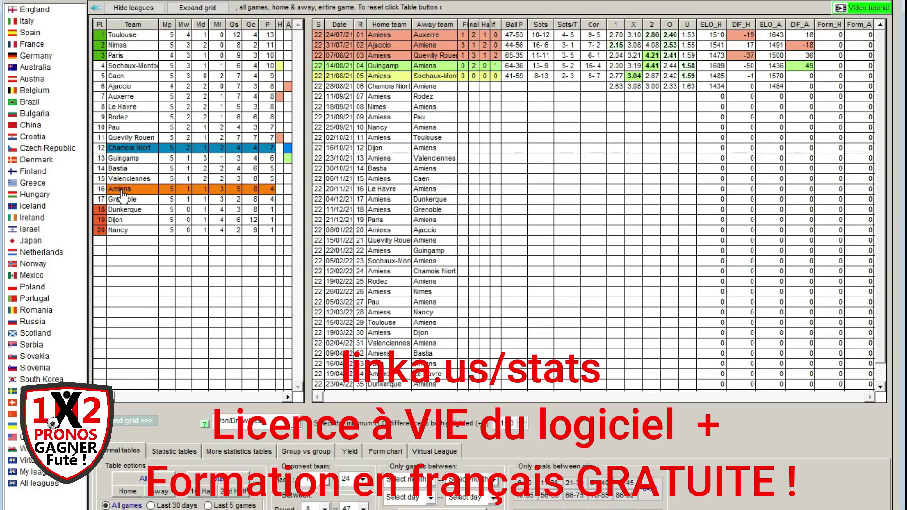
left_click(123, 194)
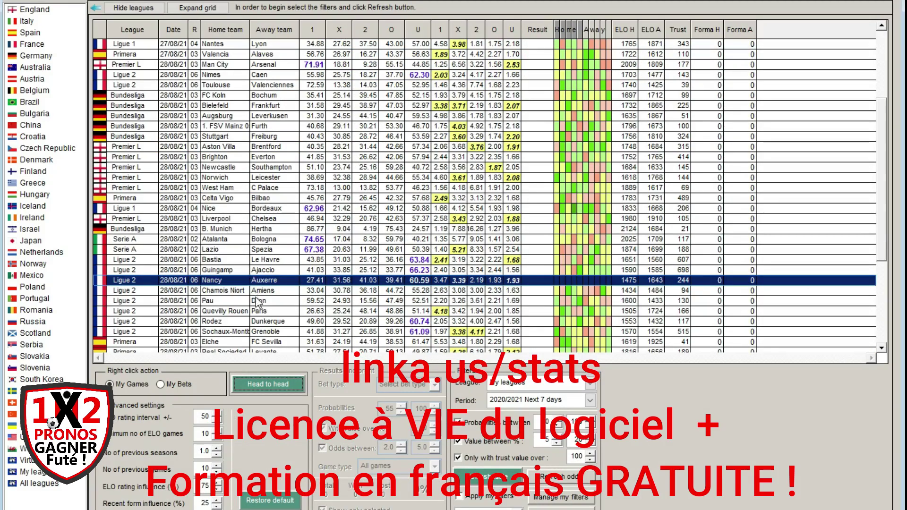
double_click(235, 291)
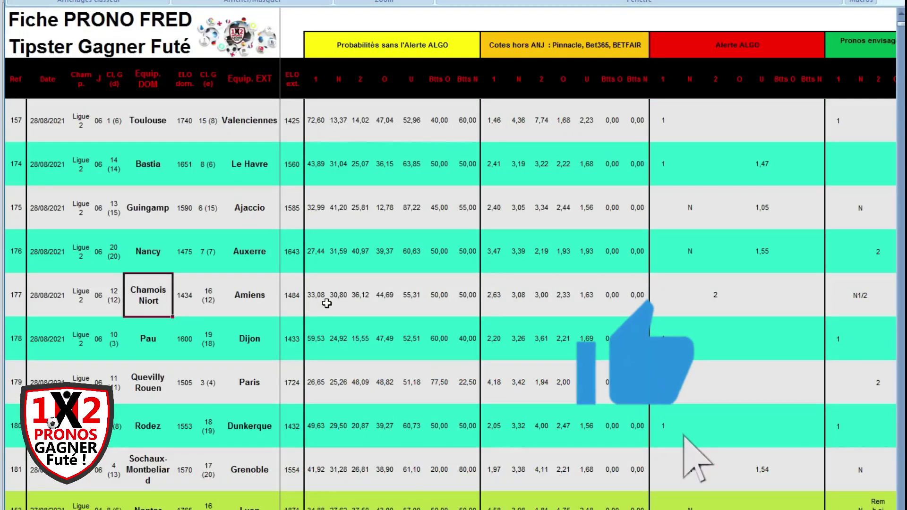
Step: Compare the Chamois Niort–Amiens win probabilities and the home, draw and away odds with the algorithm's away-win alert
left_click(362, 296)
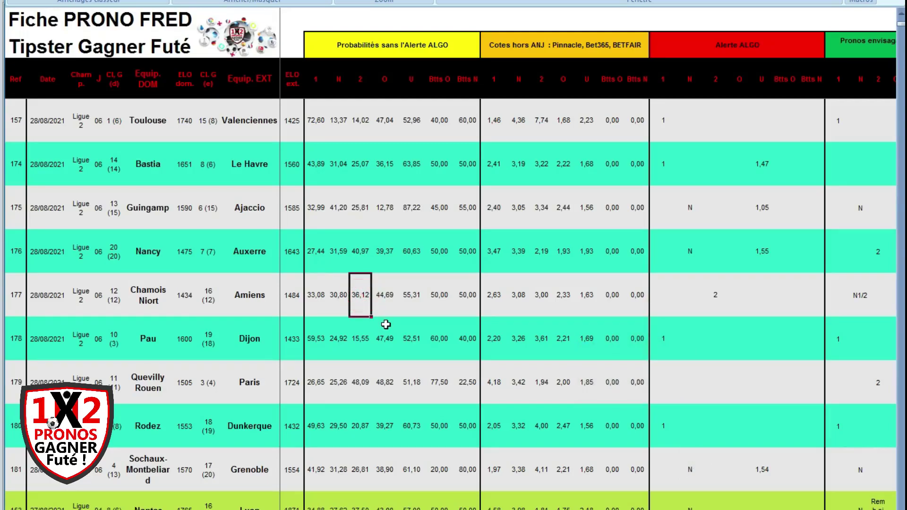
left_click(321, 296)
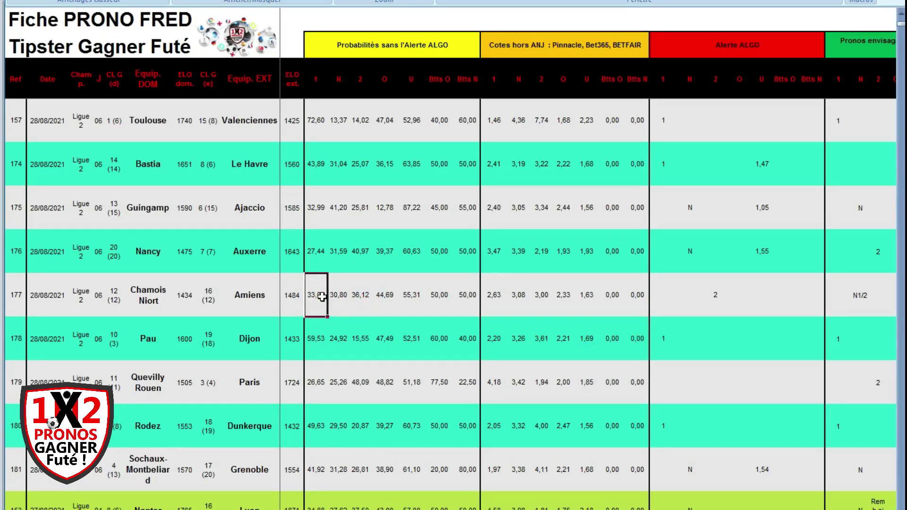
left_click(501, 305)
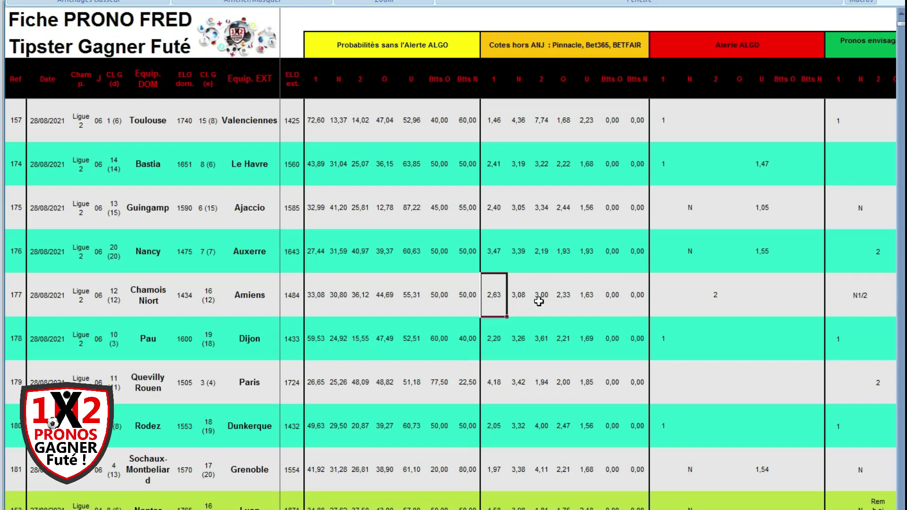
left_click(523, 297)
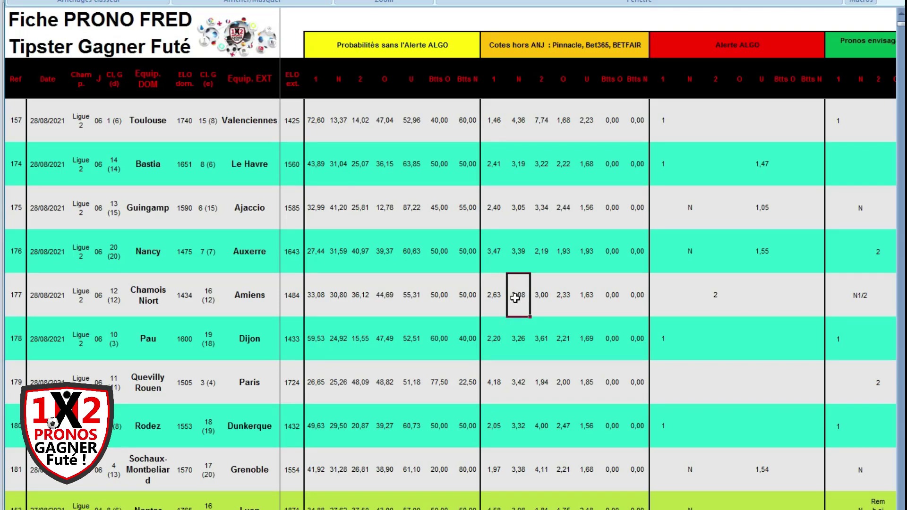
left_click(540, 304)
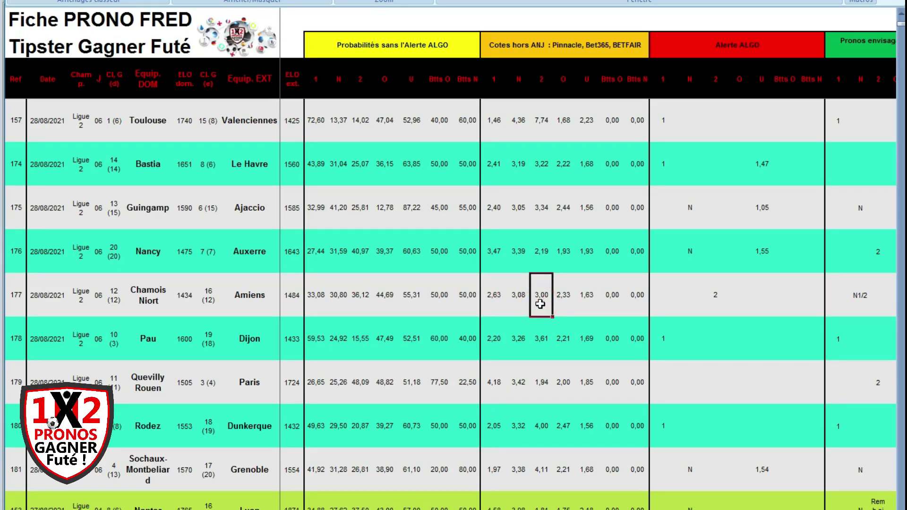
left_click(723, 302)
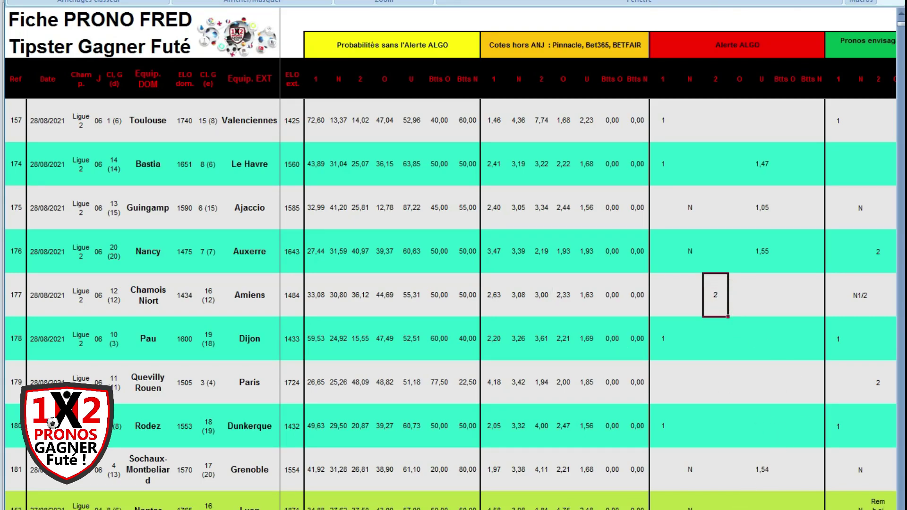
Step: Check the envisaged result and score for the Chamois Niort–Amiens match, and bring the tipster's final predictions into view
scroll(591, 302, "right", 5)
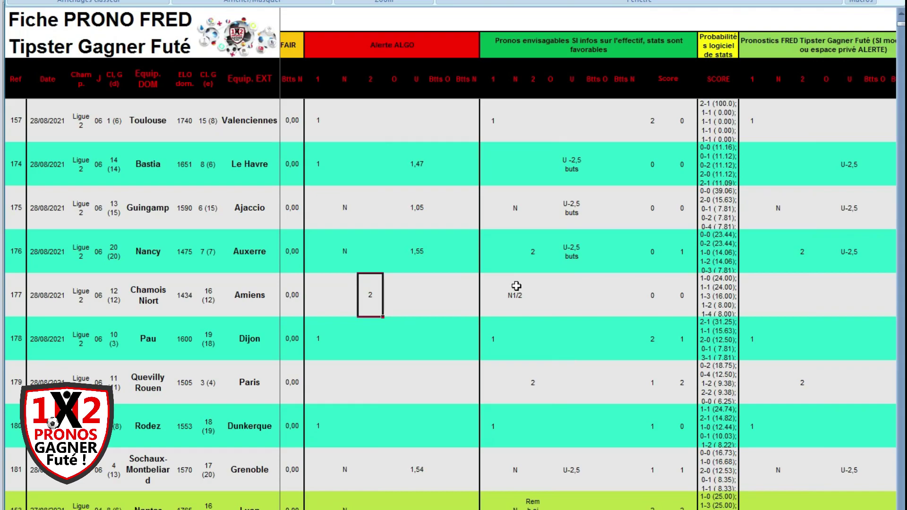
left_click(517, 291)
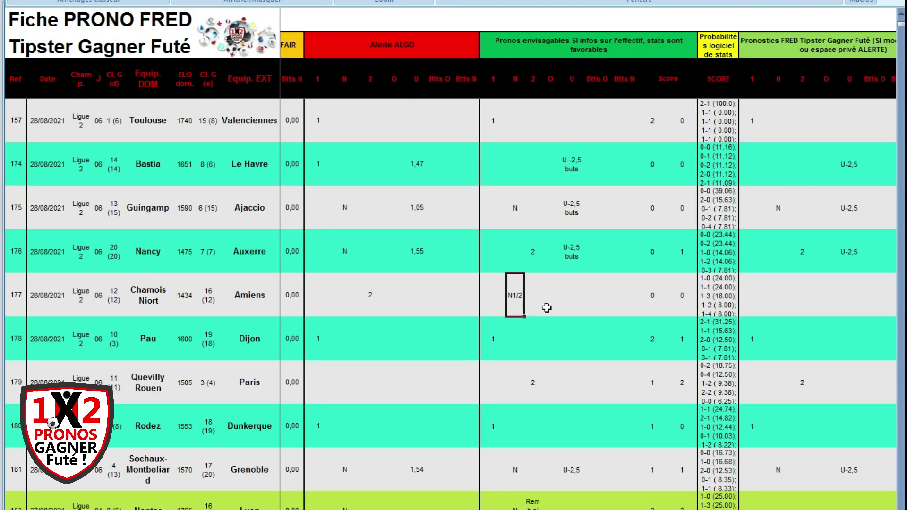
left_click(660, 300)
left_click(681, 297)
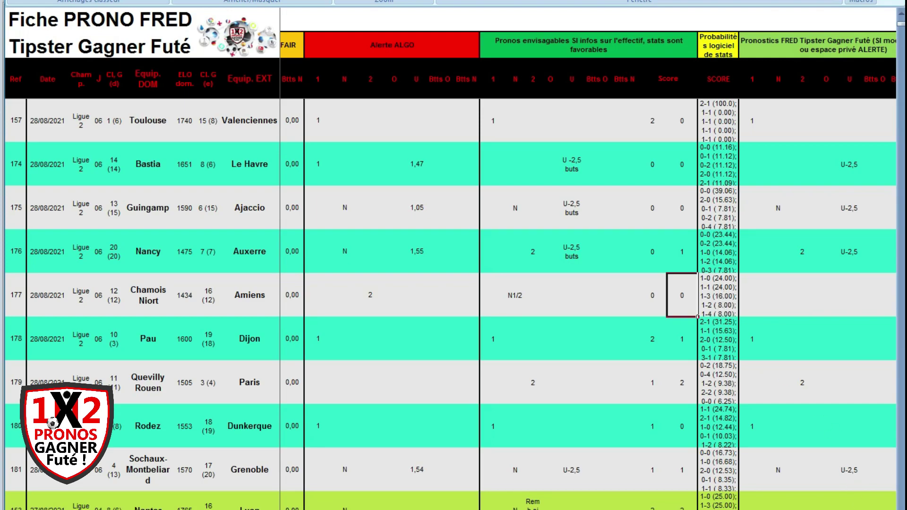
scroll(589, 302, "right", 3)
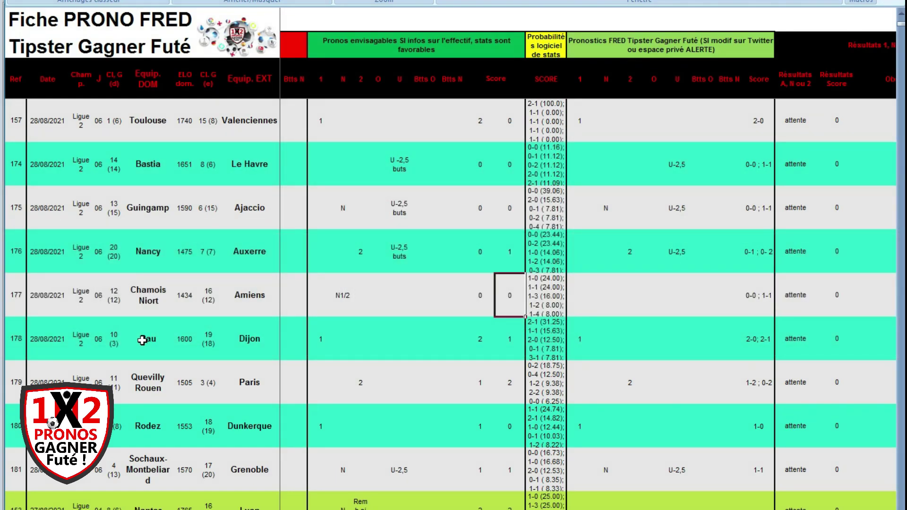
Step: Select the Pau–Dijon match, display Dijon's match list in the statistics software, and open the match's head-to-head comparison
left_click(142, 340)
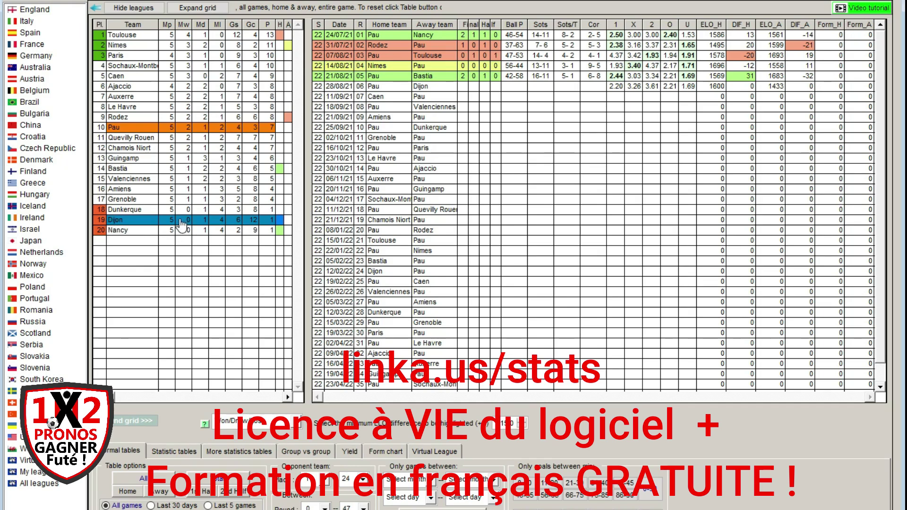
left_click(135, 221)
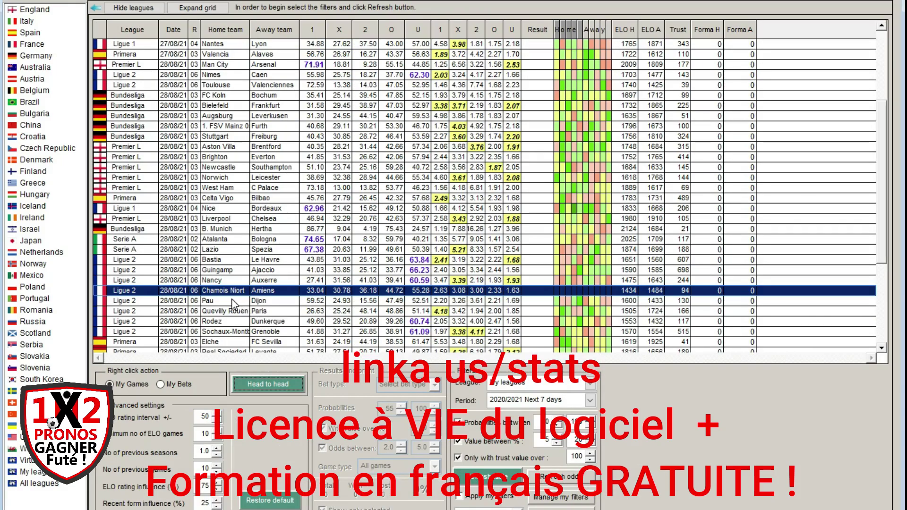
double_click(231, 298)
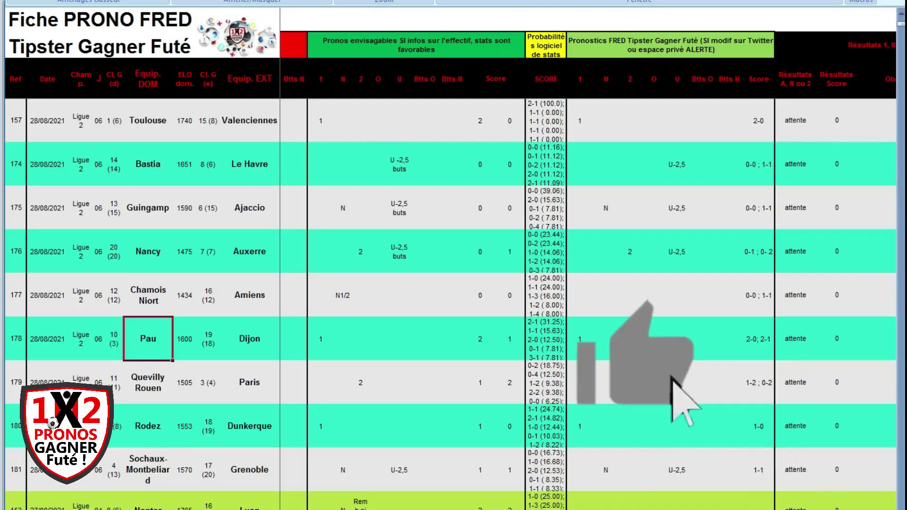
Step: Check the Pau–Dijon home-win probability and odds in the prediction sheet against the algorithm's home-win alert
scroll(588, 284, "left", 7)
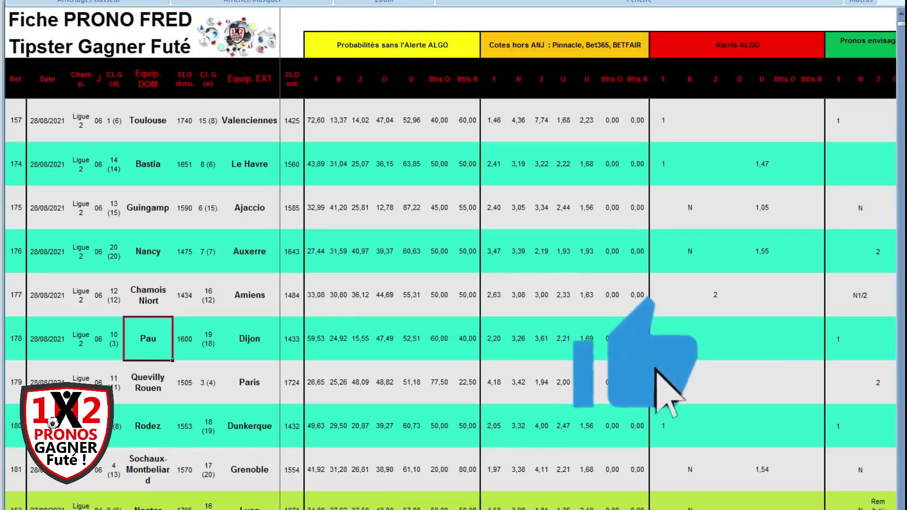
left_click(318, 342)
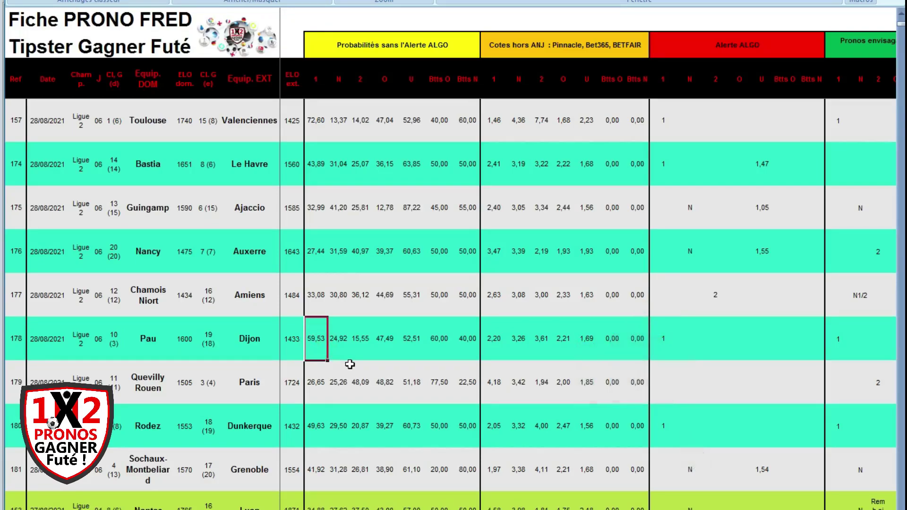
left_click(495, 335)
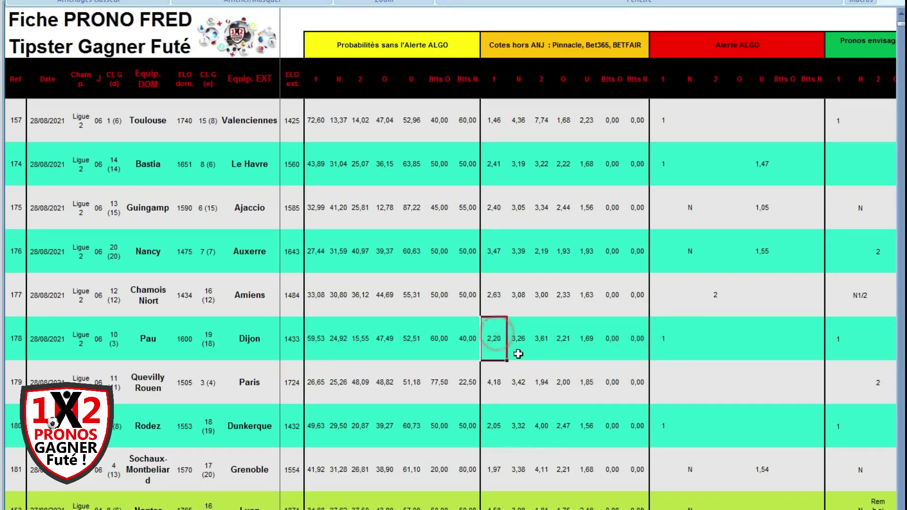
left_click(664, 336)
Step: Compare the envisaged home win and score for the Pau–Dijon match with the tipster's final home-win and exact-score predictions
scroll(589, 271, "right", 5)
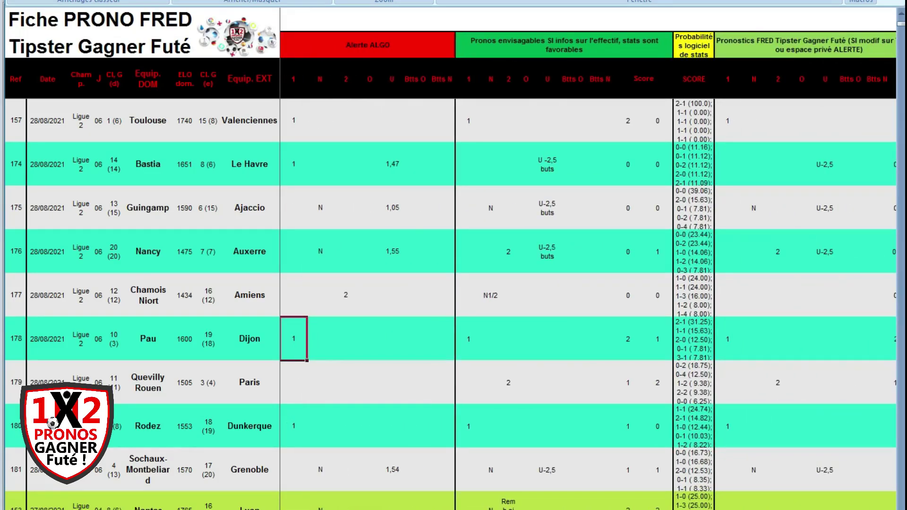
left_click(466, 327)
left_click(636, 335)
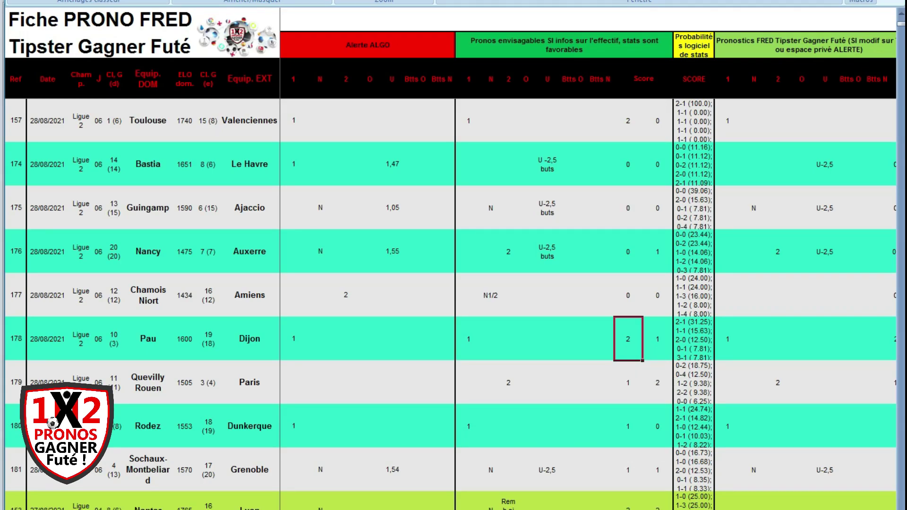
scroll(594, 303, "right", 4)
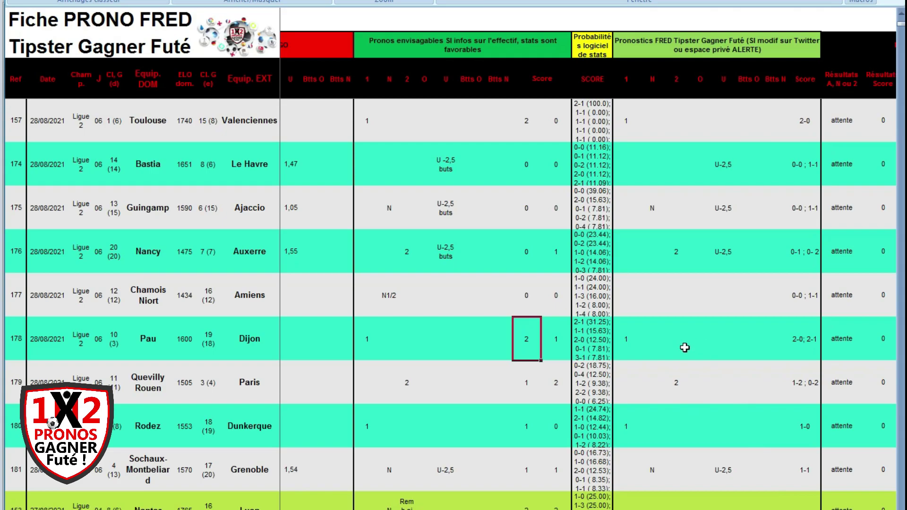
left_click(631, 333)
left_click(810, 335)
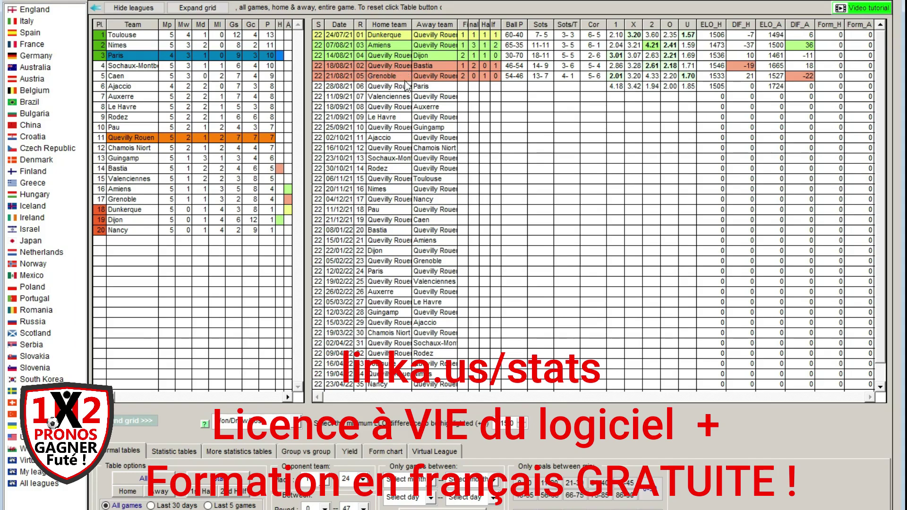
Step: Display Paris's match list in the statistics software, and open the Quevilly Rouen–Paris match from it
left_click(118, 55)
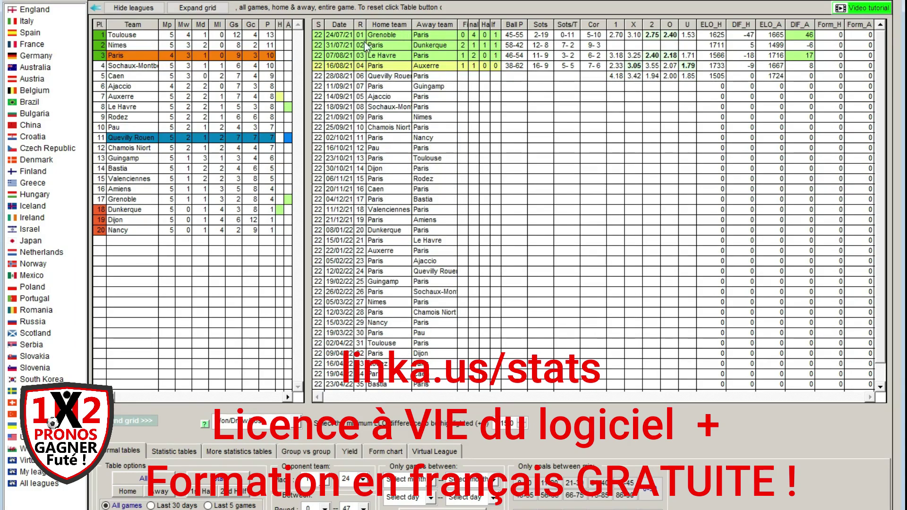
double_click(387, 78)
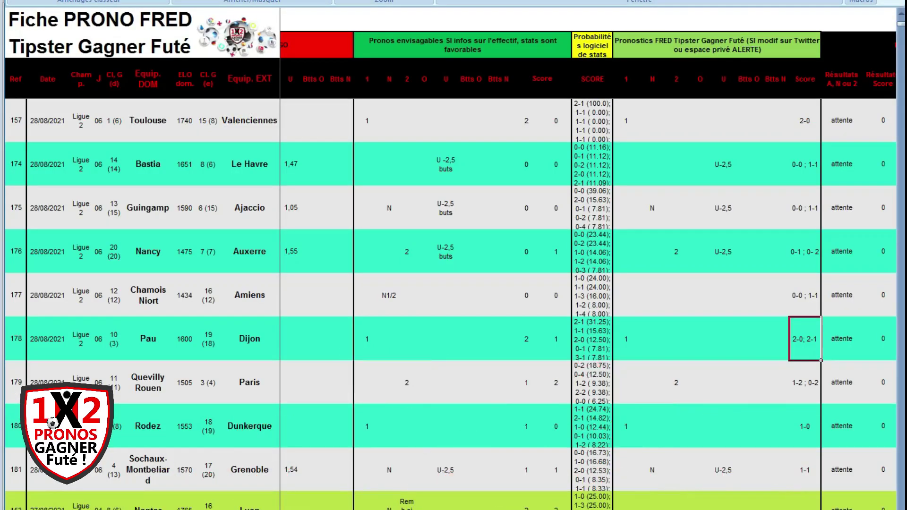
Step: Check the Quevilly Rouen–Paris away-win probability and odds in the prediction sheet, along with its algorithm alert cells
scroll(419, 472, "left", 10)
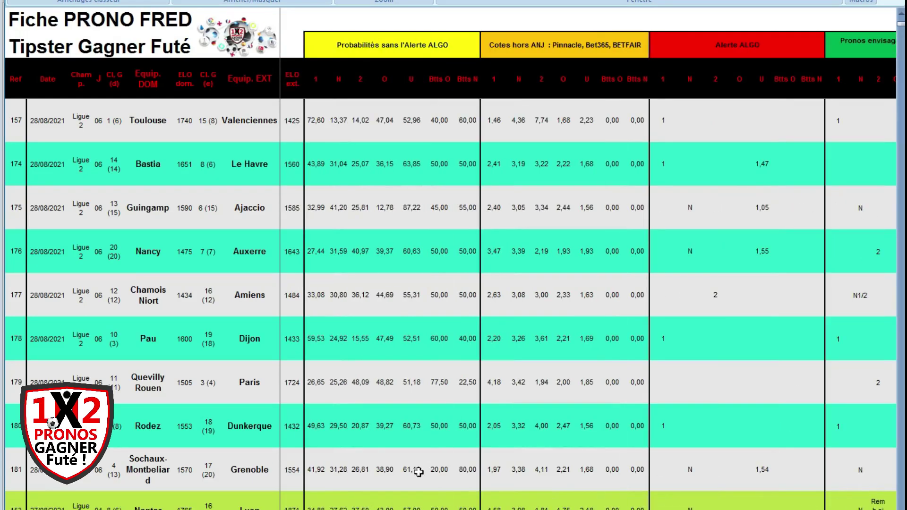
left_click(369, 383)
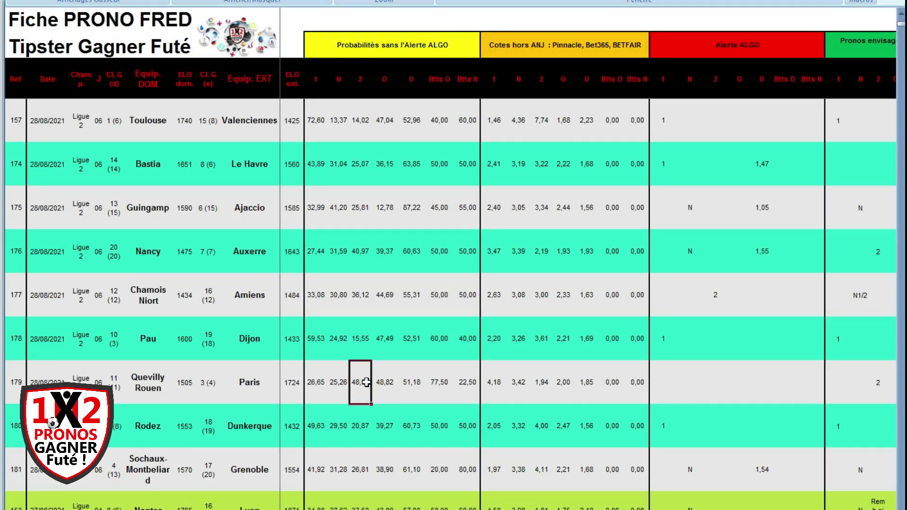
left_click(538, 385)
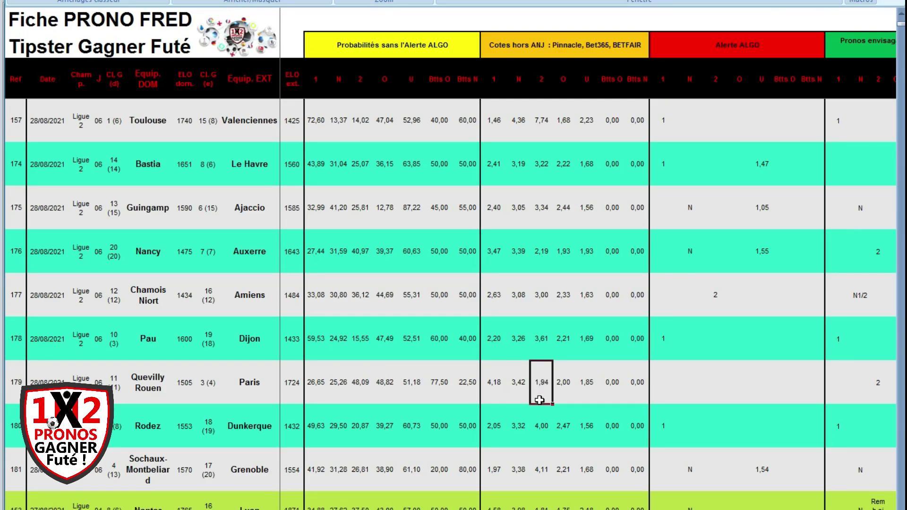
left_click(694, 371)
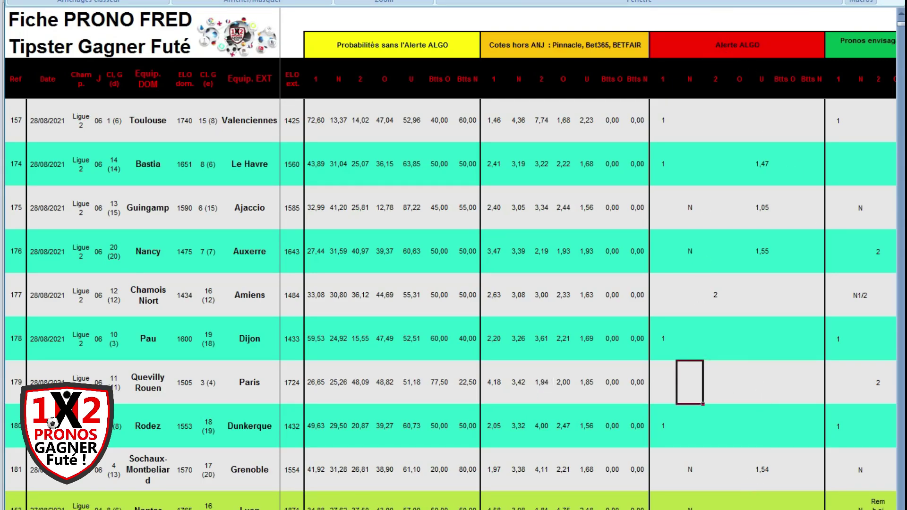
Step: Compare the envisaged away win and score for the Quevilly Rouen–Paris match with the statistics software's score probabilities
scroll(588, 302, "right", 5)
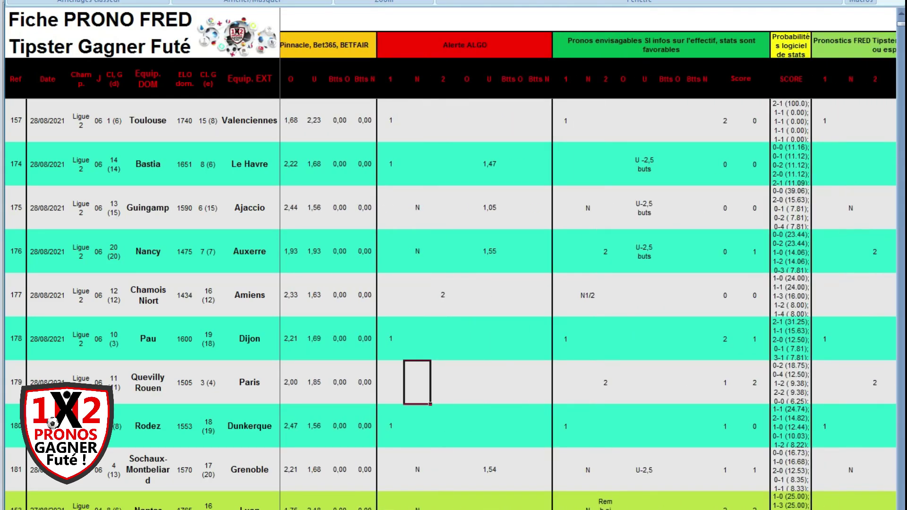
left_click(614, 384)
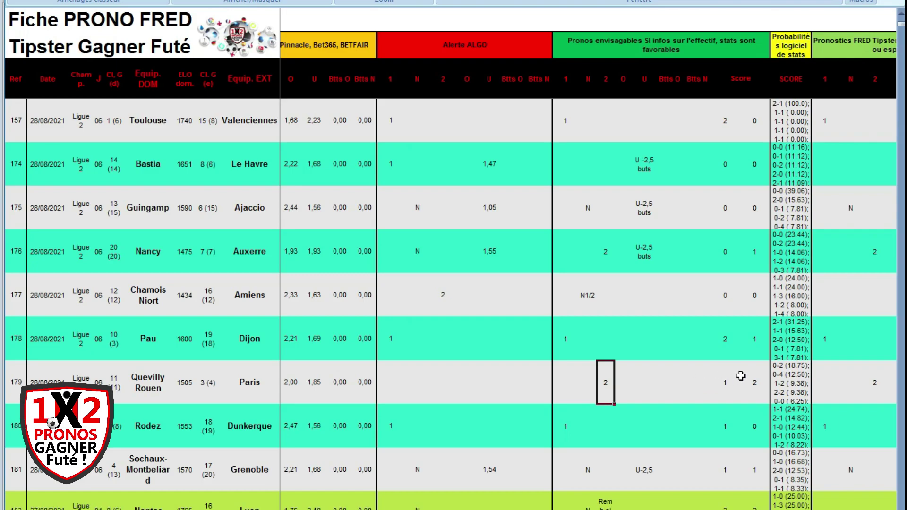
left_click(756, 383)
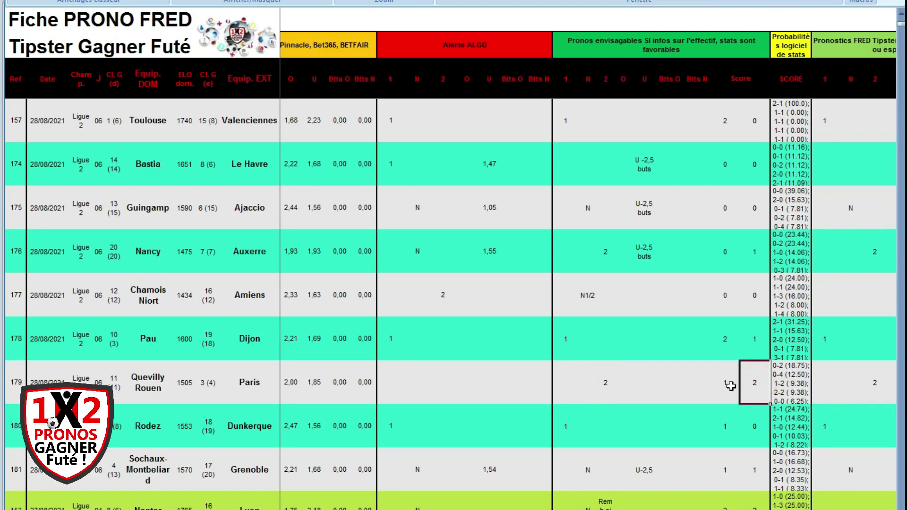
left_click(797, 384)
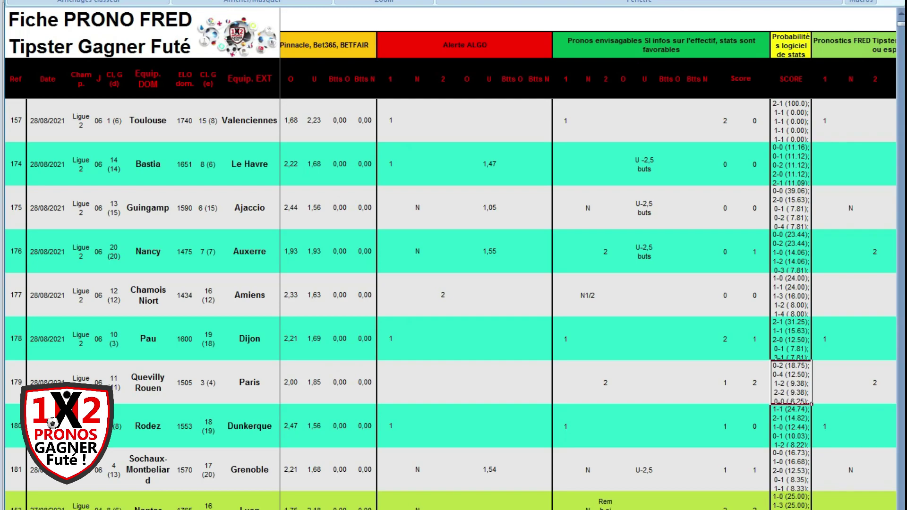
Step: Check the tipster's final away-win and exact-score predictions for the Quevilly Rouen–Paris match
scroll(588, 303, "right", 5)
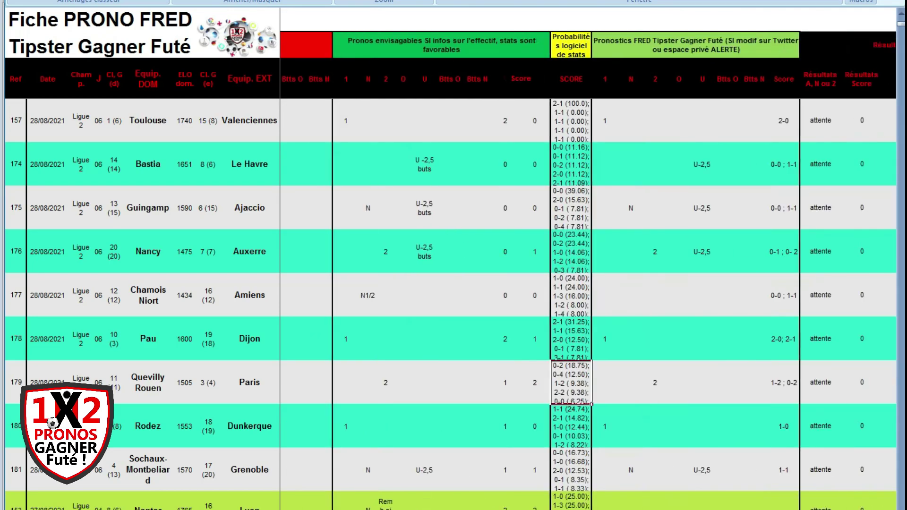
left_click(540, 382)
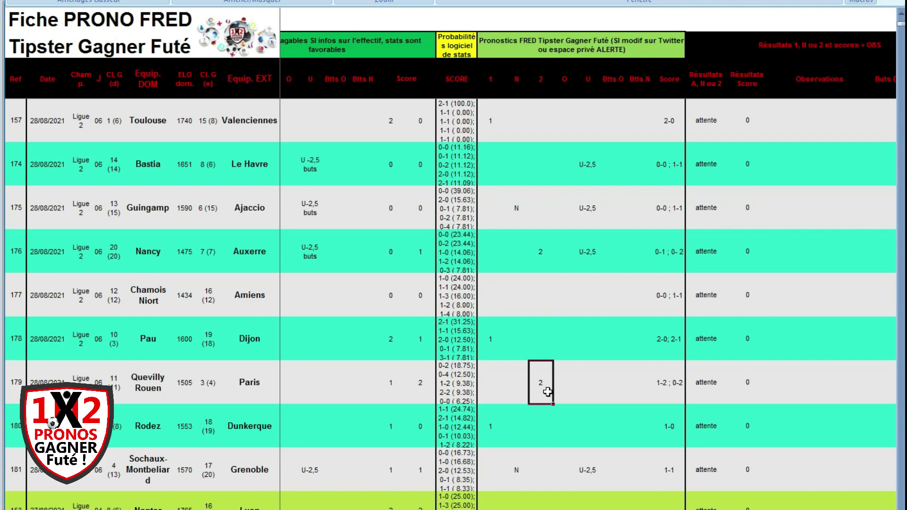
type("2")
left_click(667, 383)
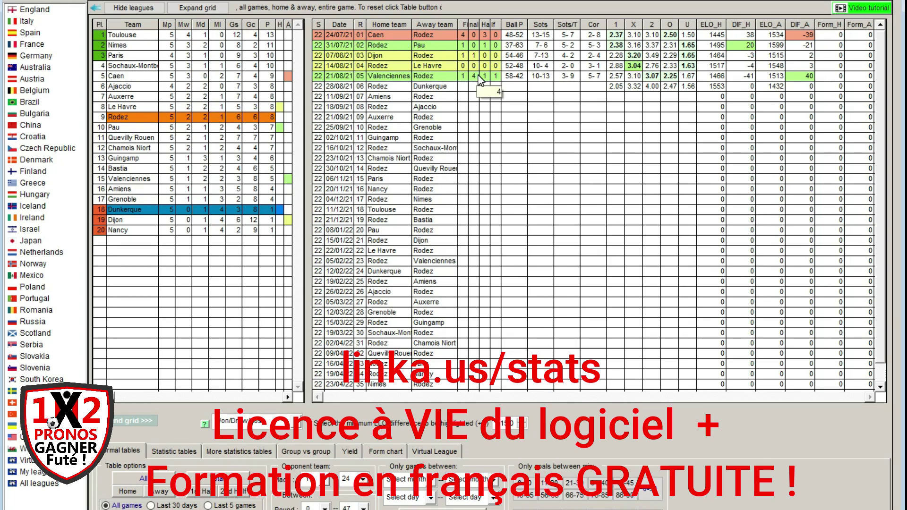
Step: Display Dunkerque's match list in the statistics software and expand the grid to examine the teams' statistics
left_click(142, 211)
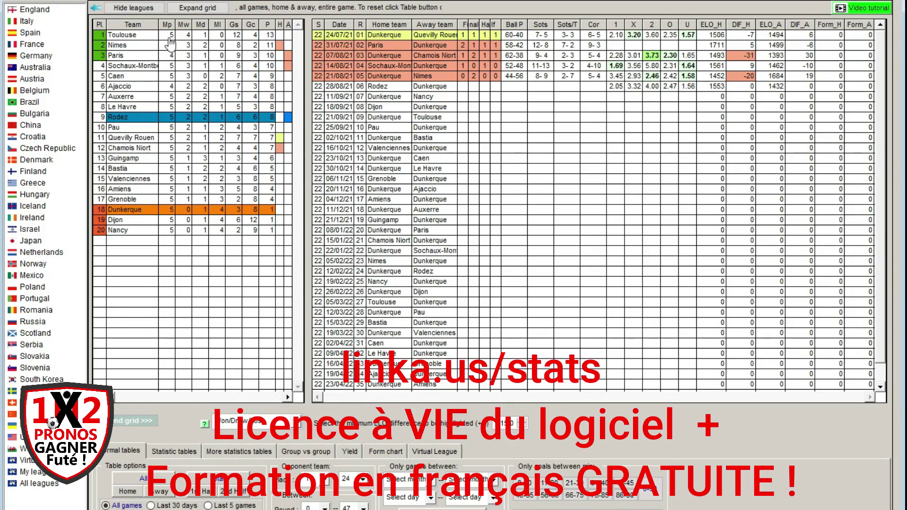
left_click(198, 7)
double_click(224, 322)
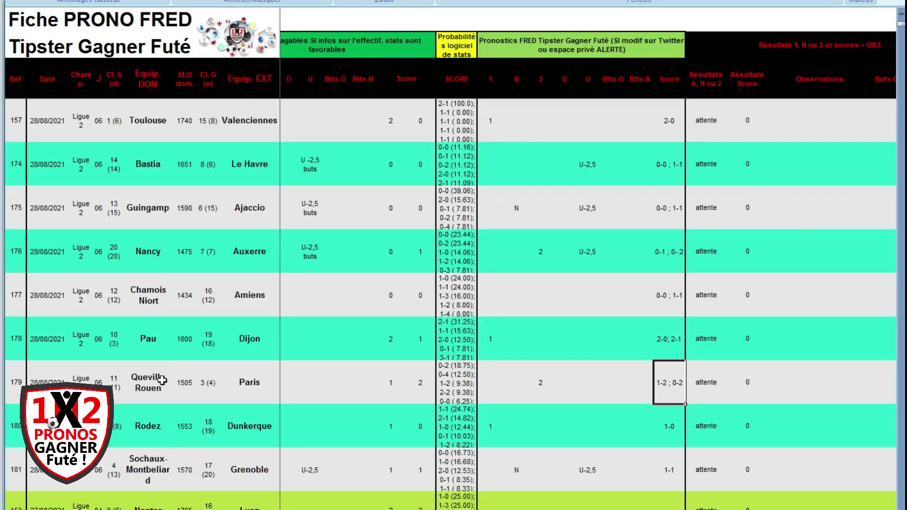
Step: Check the Rodez–Dunkerque home-win, draw and away-win probabilities in the prediction sheet, along with the home-win odds and algorithm alert
left_click(153, 427)
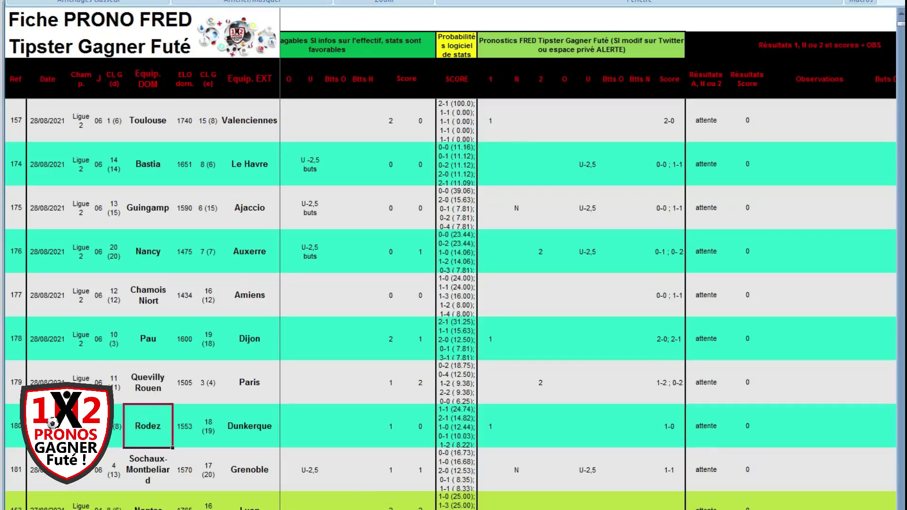
scroll(588, 283, "left", 10)
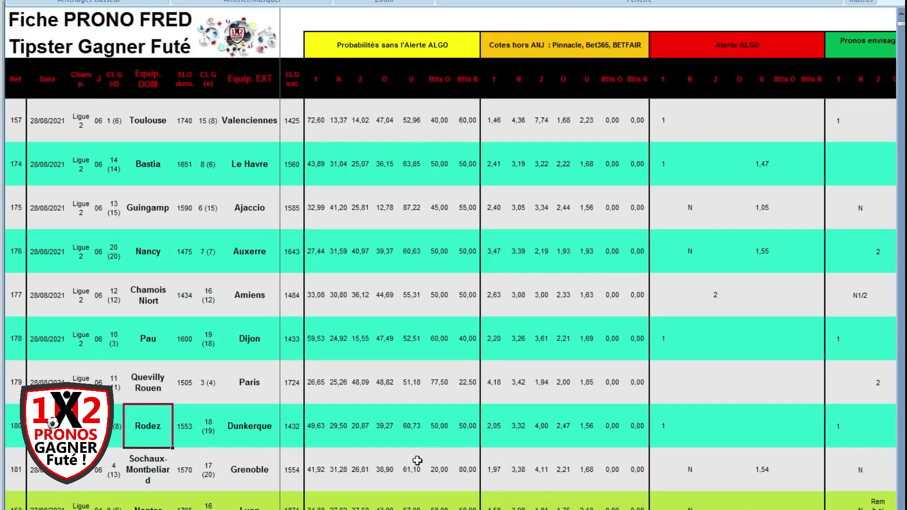
left_click(316, 429)
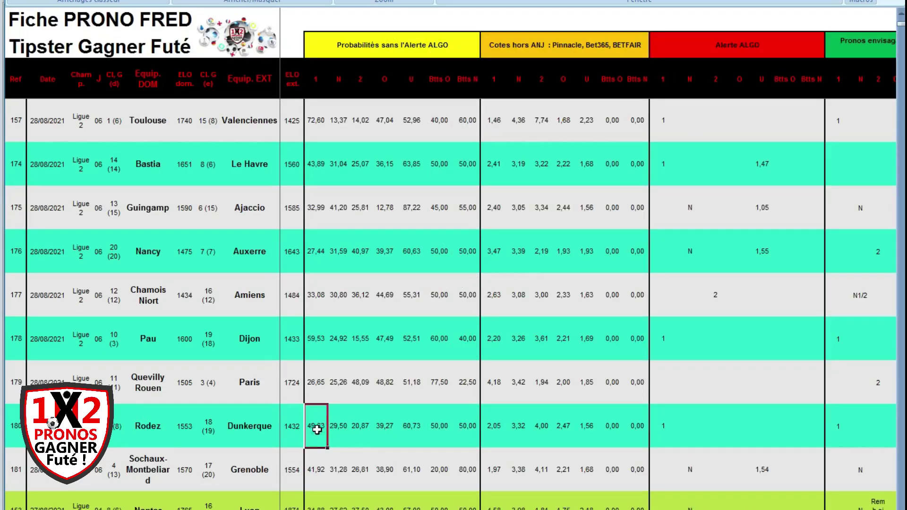
left_click(338, 427)
left_click(361, 425)
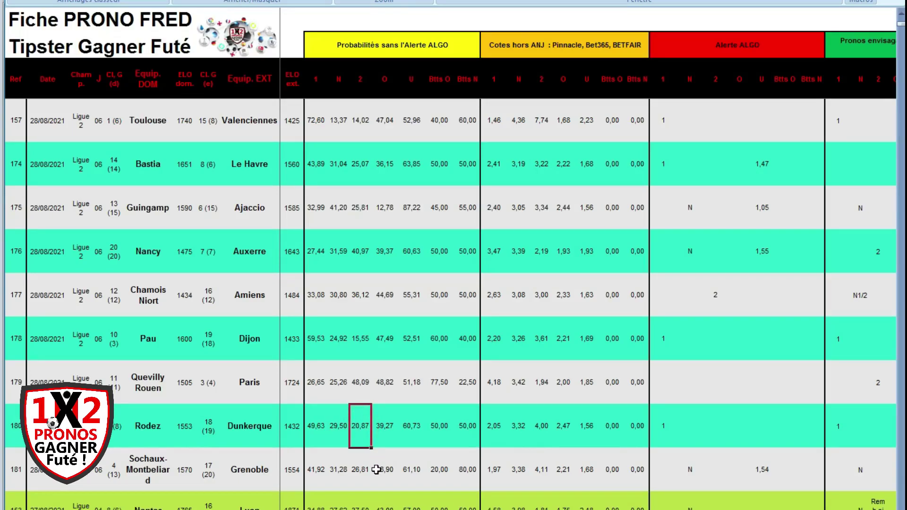
left_click(492, 428)
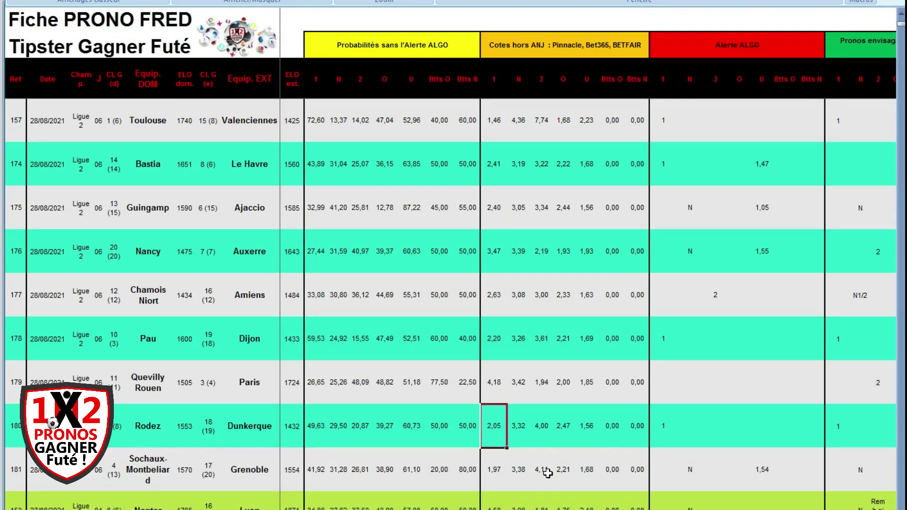
left_click(663, 427)
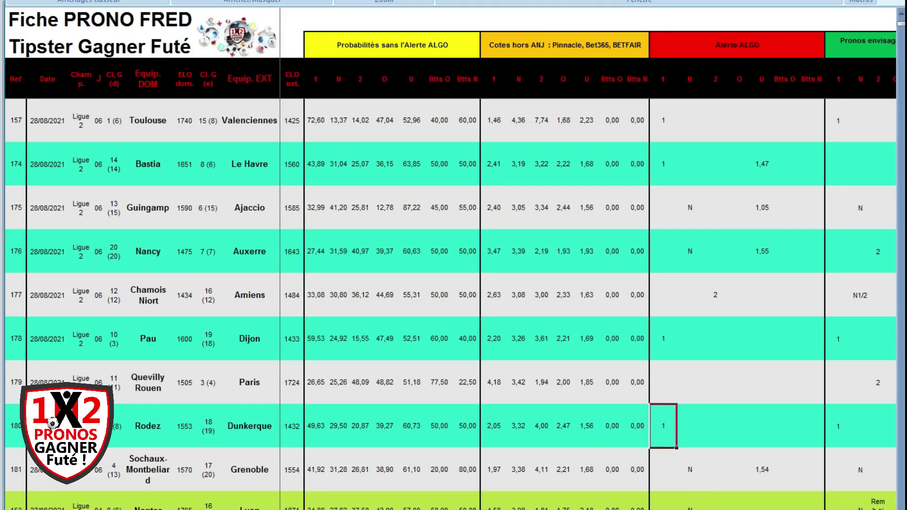
Step: Compare the envisaged home win for the Rodez–Dunkerque match with the tipster's final home-win and exact-score predictions
scroll(453, 284, "right", 5)
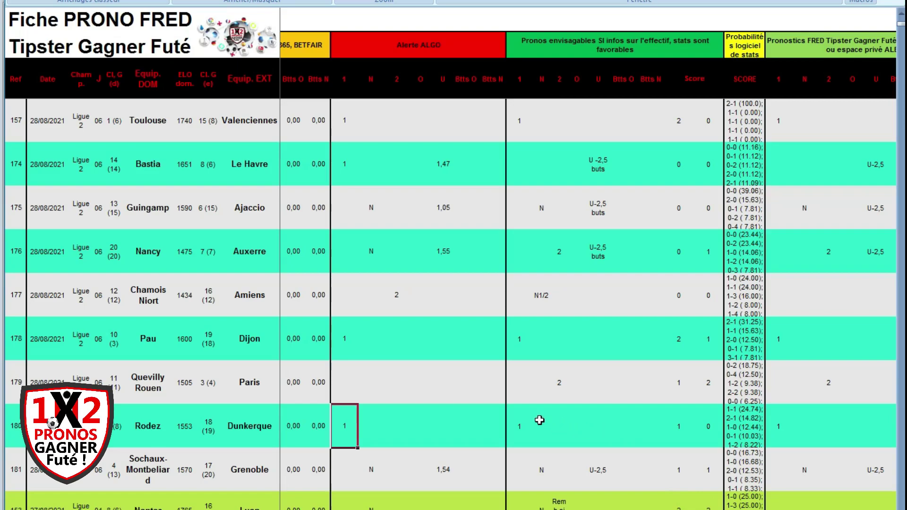
left_click(525, 424)
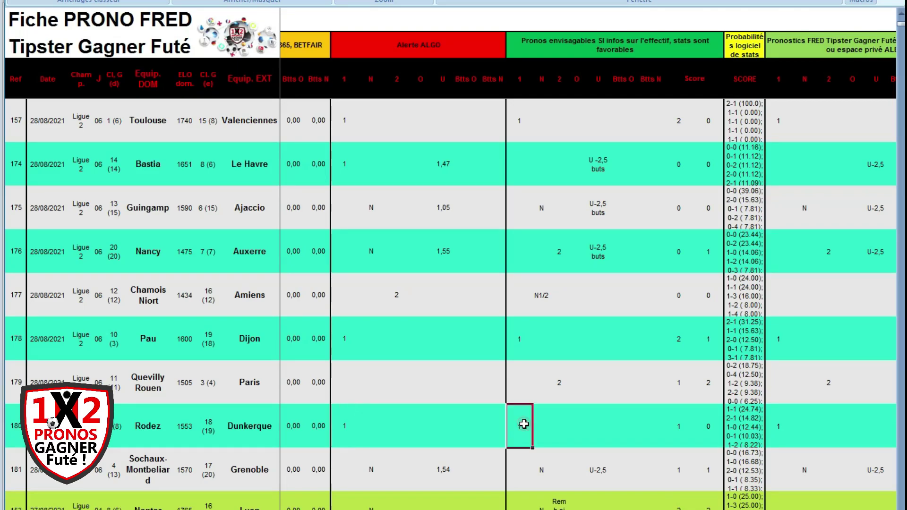
key("Delete")
scroll(589, 269, "right", 5)
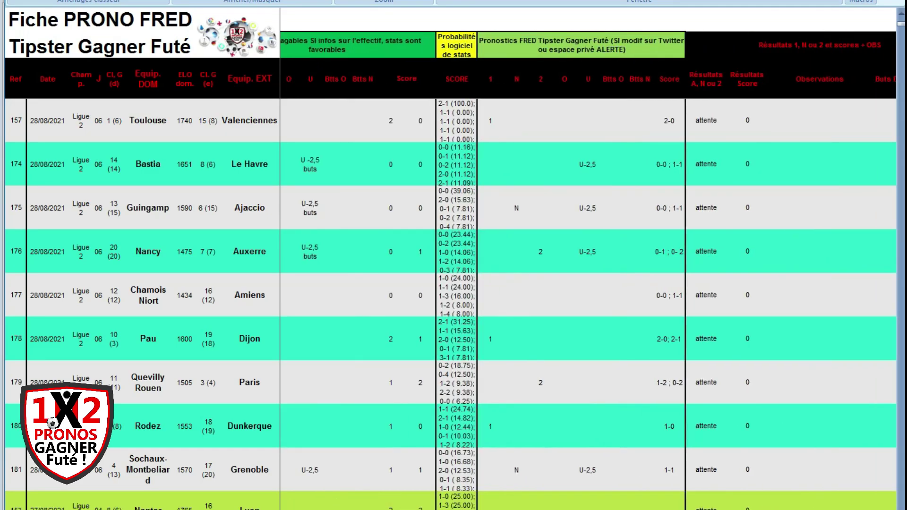
left_click(650, 431)
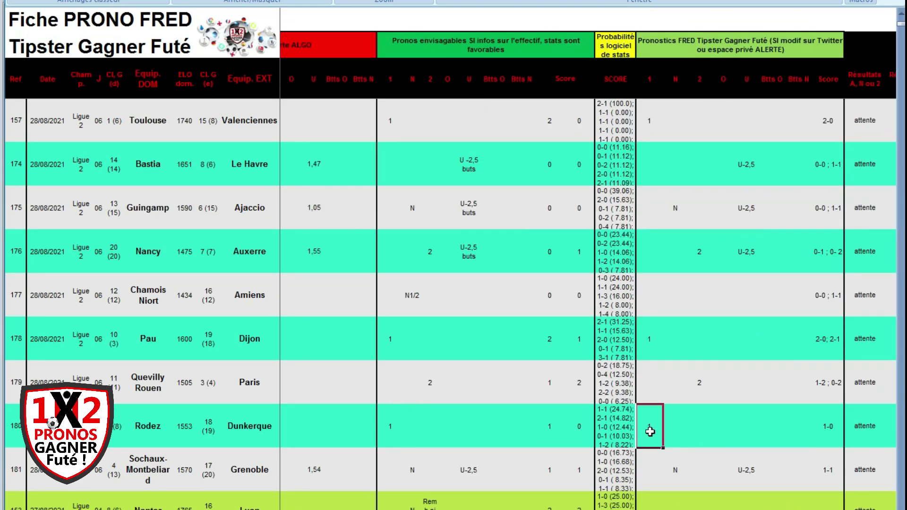
left_click(833, 427)
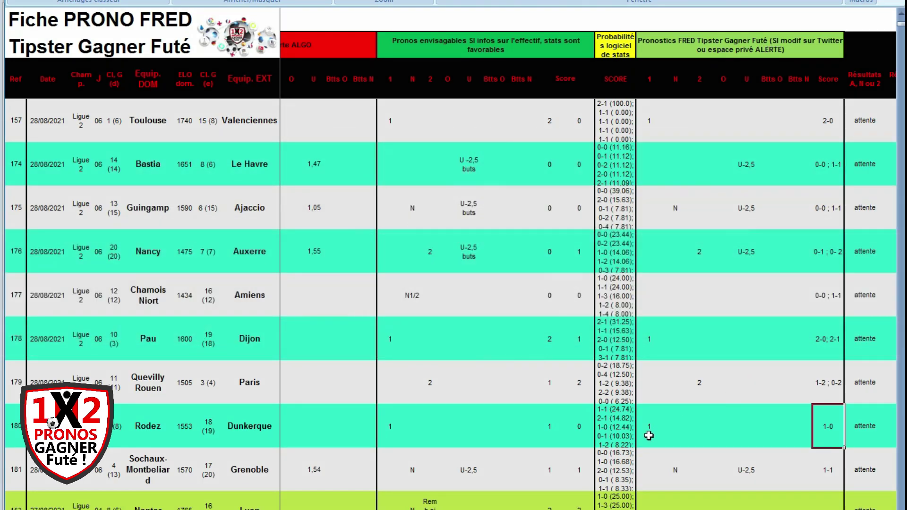
Step: From the Sochaux-Montbeliard row, switch to the statistics software, display Grenoble's match list and open the Sochaux-Montbeliard–Grenoble match
left_click(137, 462)
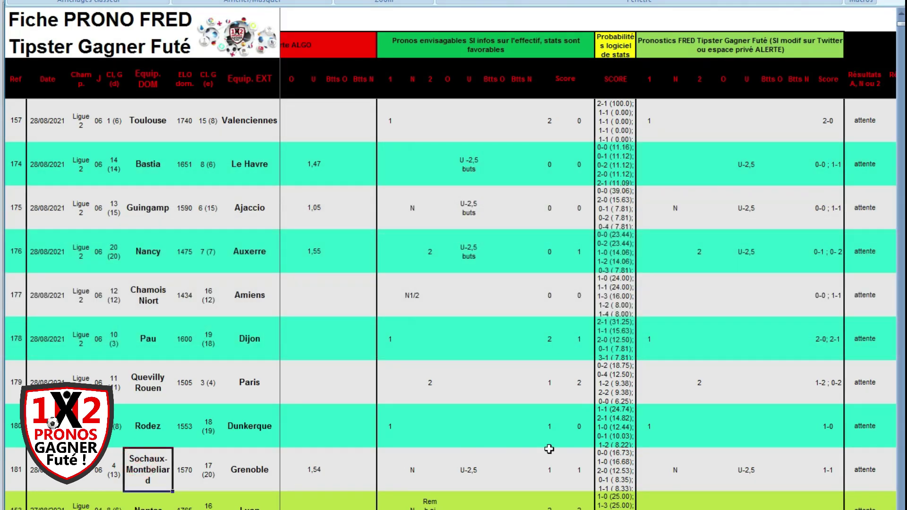
left_click(357, 487)
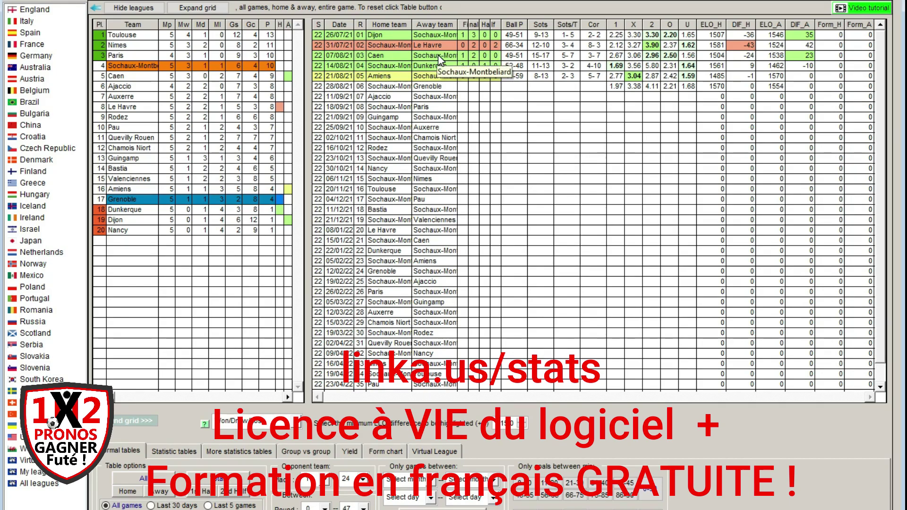
left_click(127, 200)
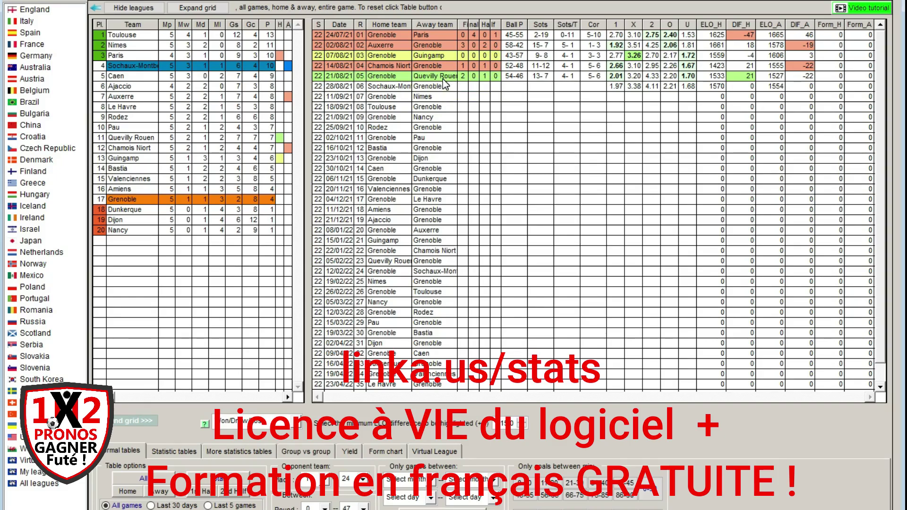
double_click(382, 86)
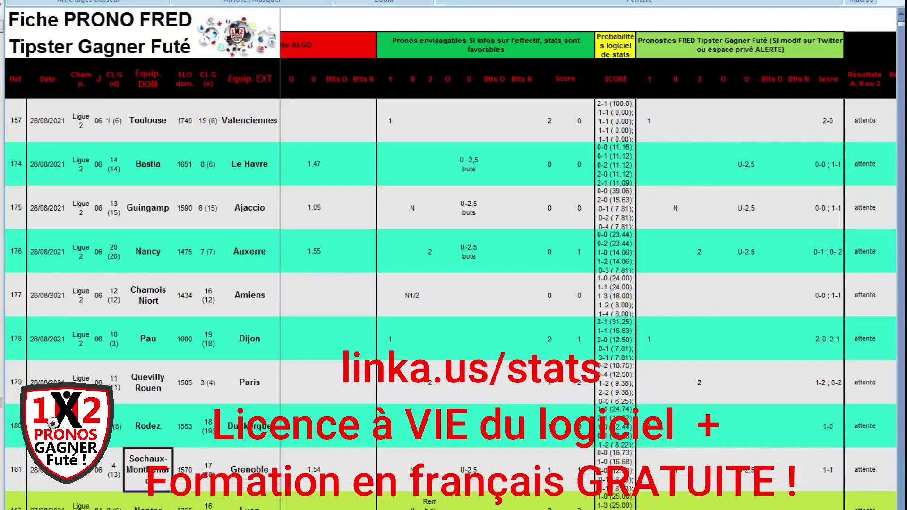
Step: Check the Sochaux-Montbeliard–Grenoble home-win and away-win probabilities in the prediction sheet, along with the home-win odds and draw alert
scroll(589, 260, "left", 5)
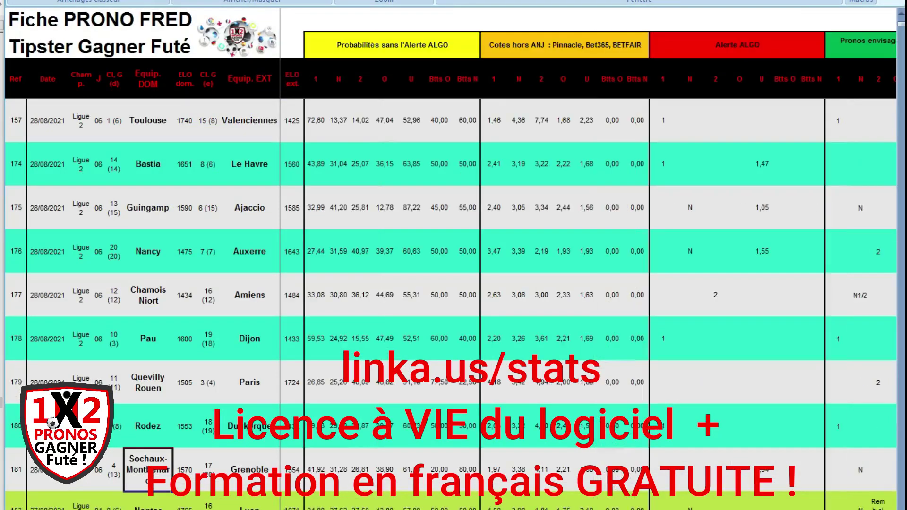
left_click(323, 471)
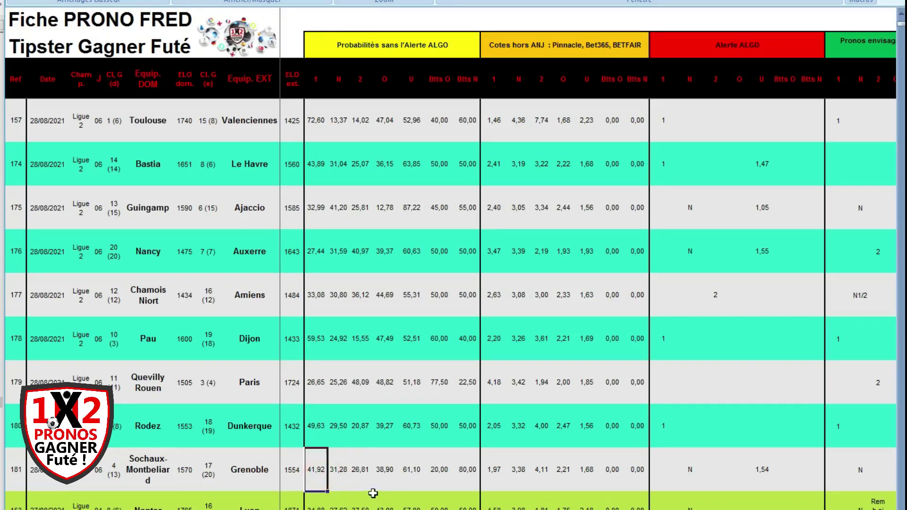
left_click(362, 475)
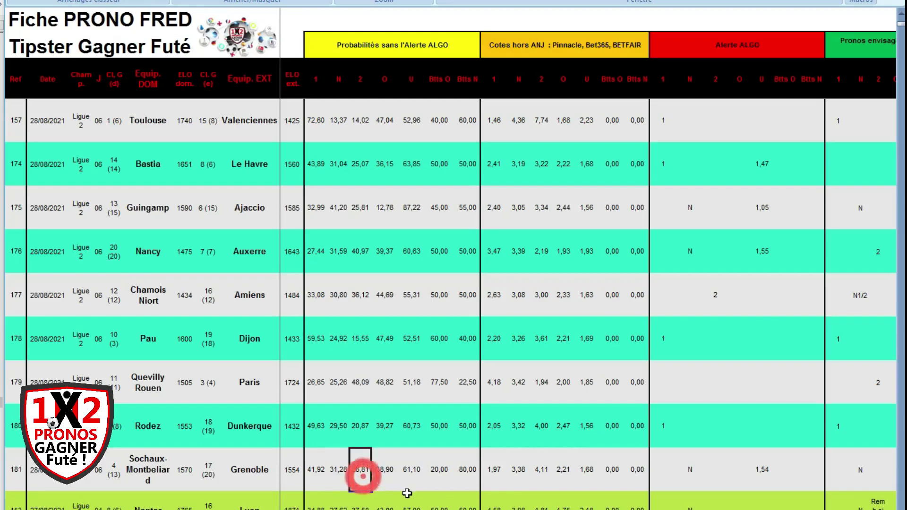
left_click(496, 480)
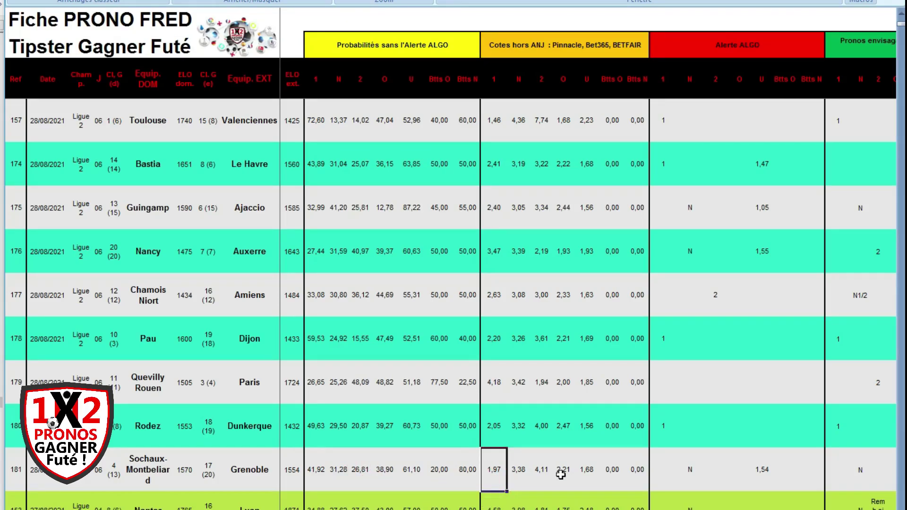
left_click(690, 474)
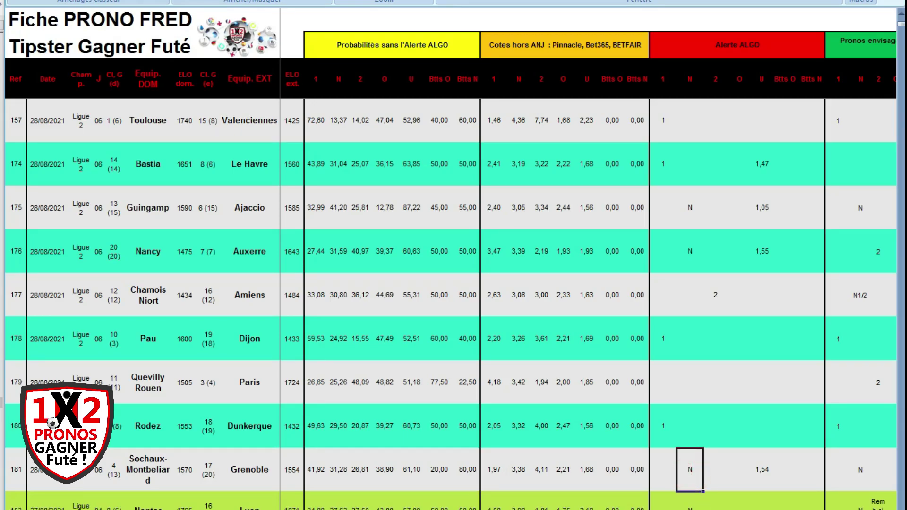
Step: Compare the envisaged draw and under-2.5-goals predictions for the Sochaux-Montbeliard–Grenoble match with the software's score probabilities
scroll(673, 500, "right", 10)
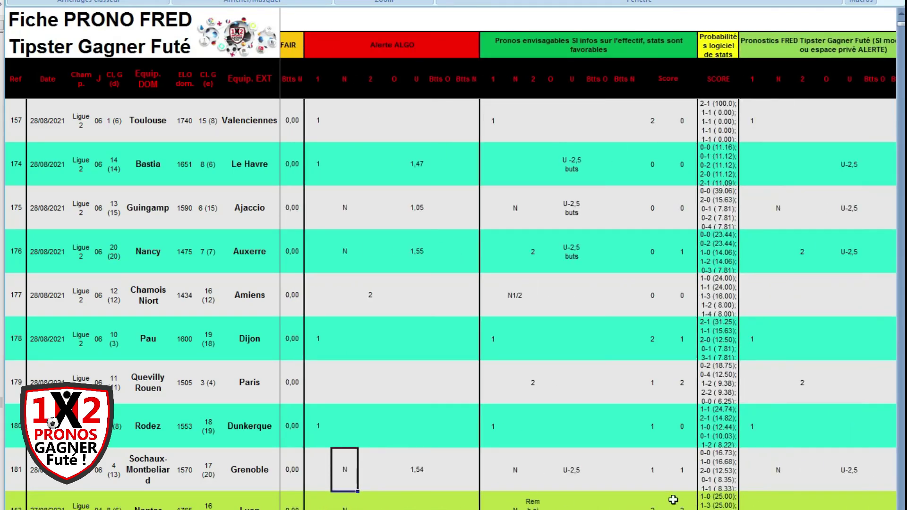
left_click(519, 469)
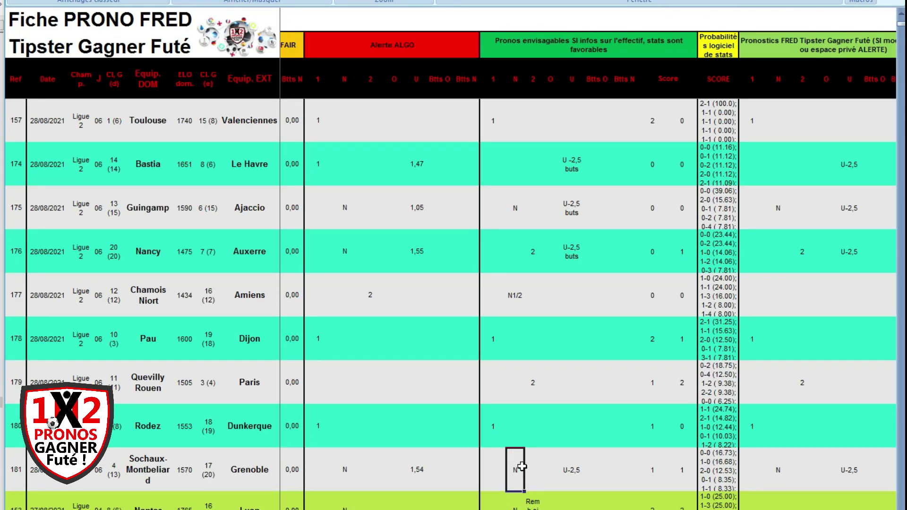
left_click(572, 469)
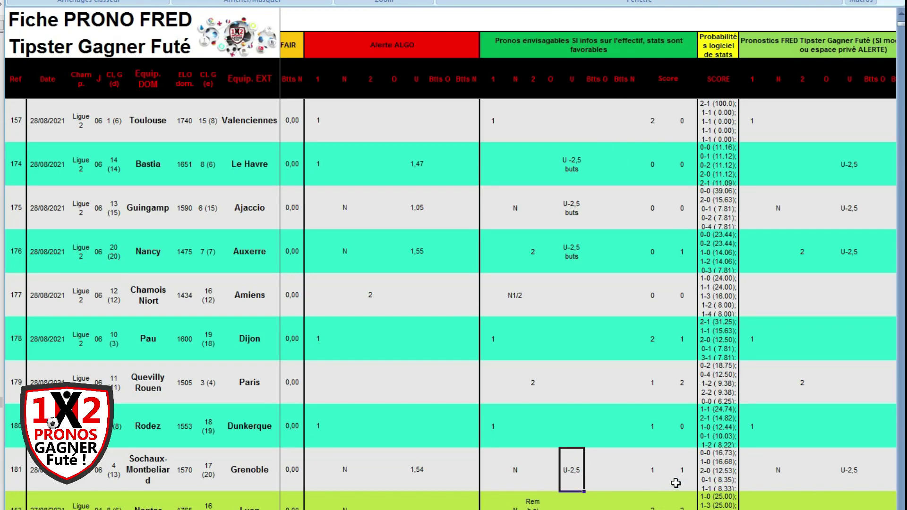
left_click(716, 469)
key("ctrl+c")
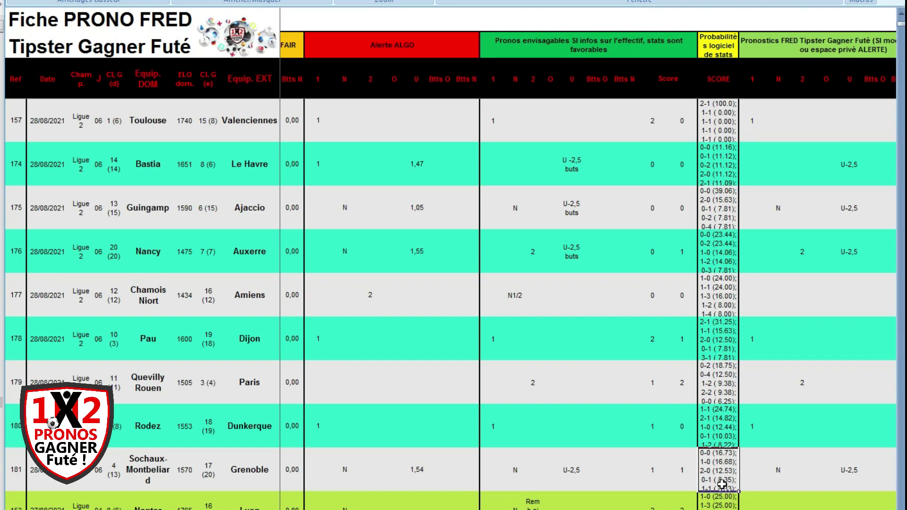
Step: Check the tipster's final draw, under-2.5-goals and exact-score predictions for the Sochaux-Montbeliard–Grenoble match
scroll(663, 473, "right", 3)
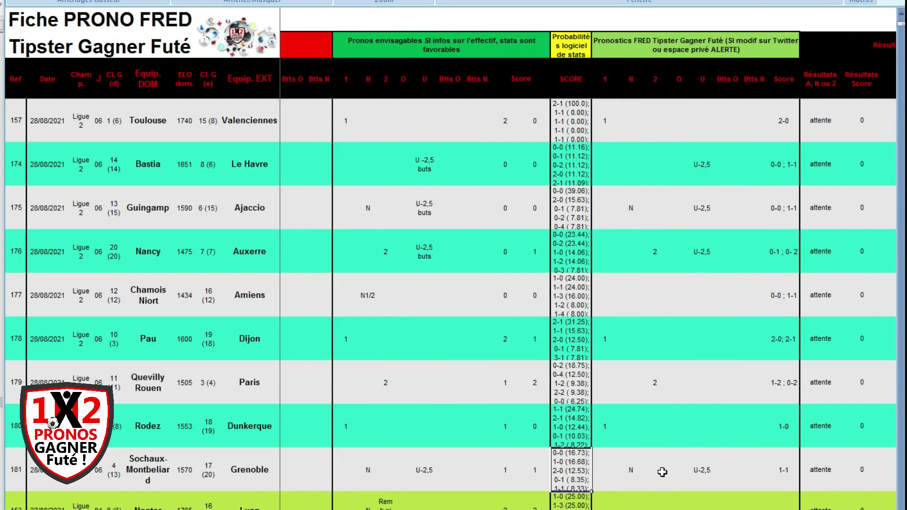
left_click(630, 470)
key("Delete")
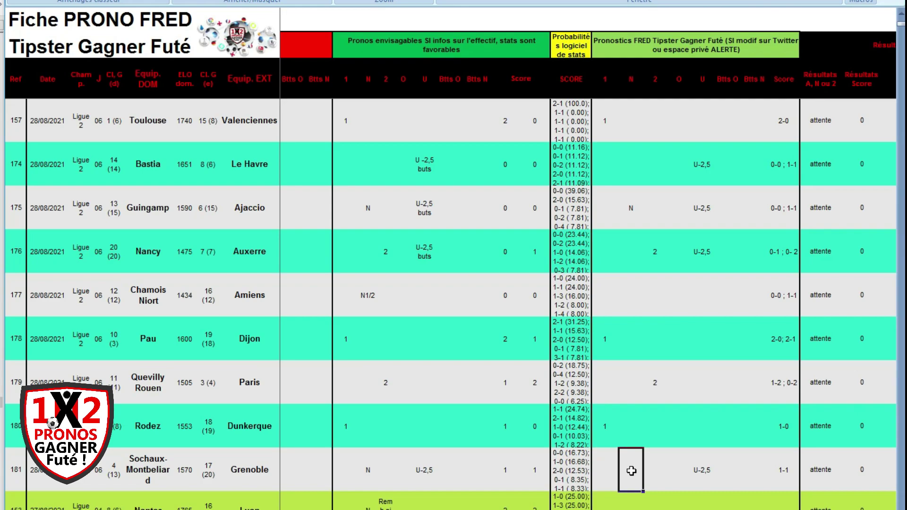
left_click(699, 470)
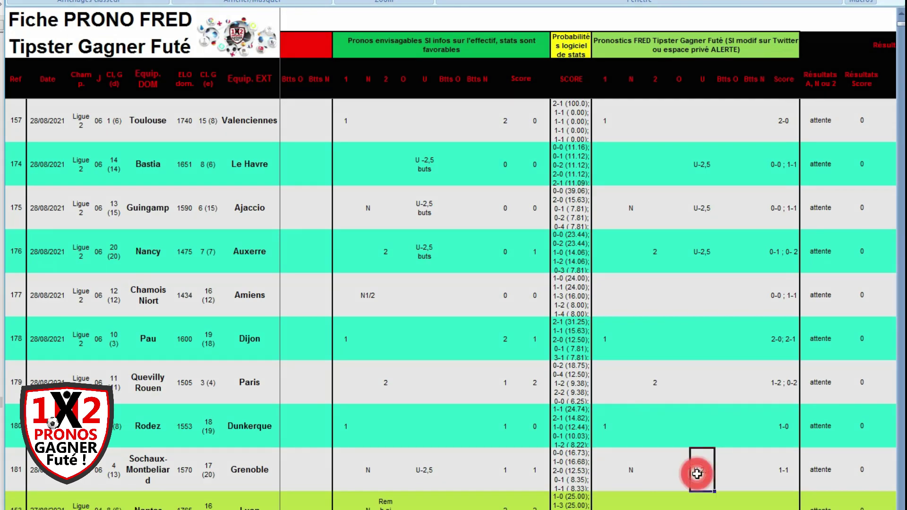
left_click(782, 472)
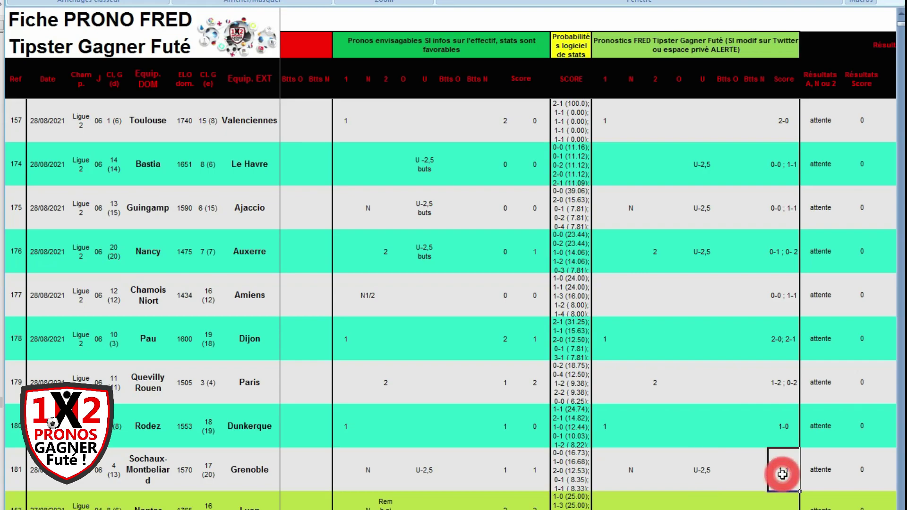